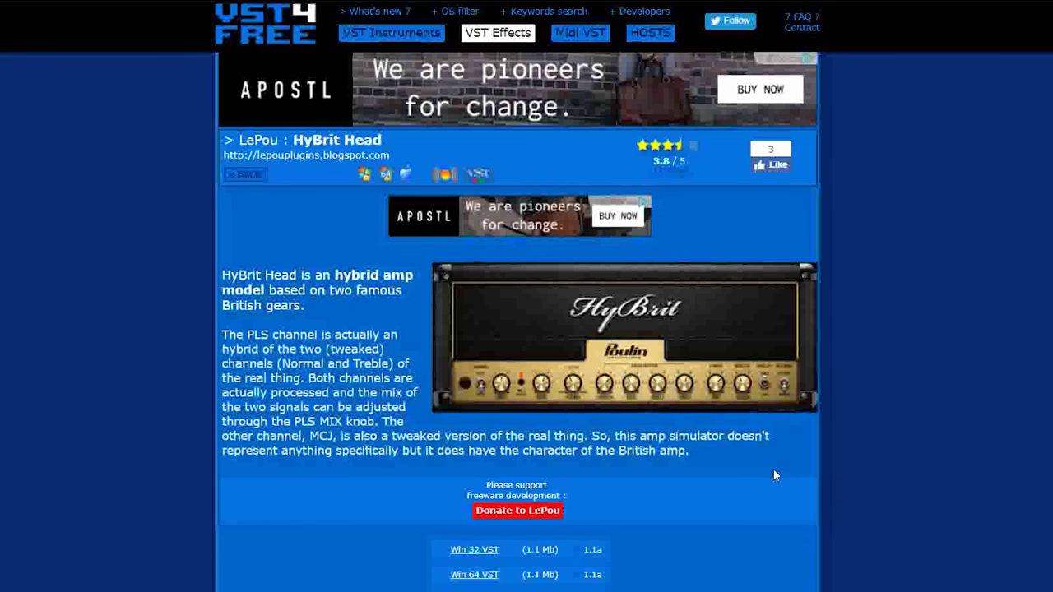
Confirm the computer is 64-bit and download HyBrit's Win 64 VST as HyBrit_x64.zip
key(super+Pause)
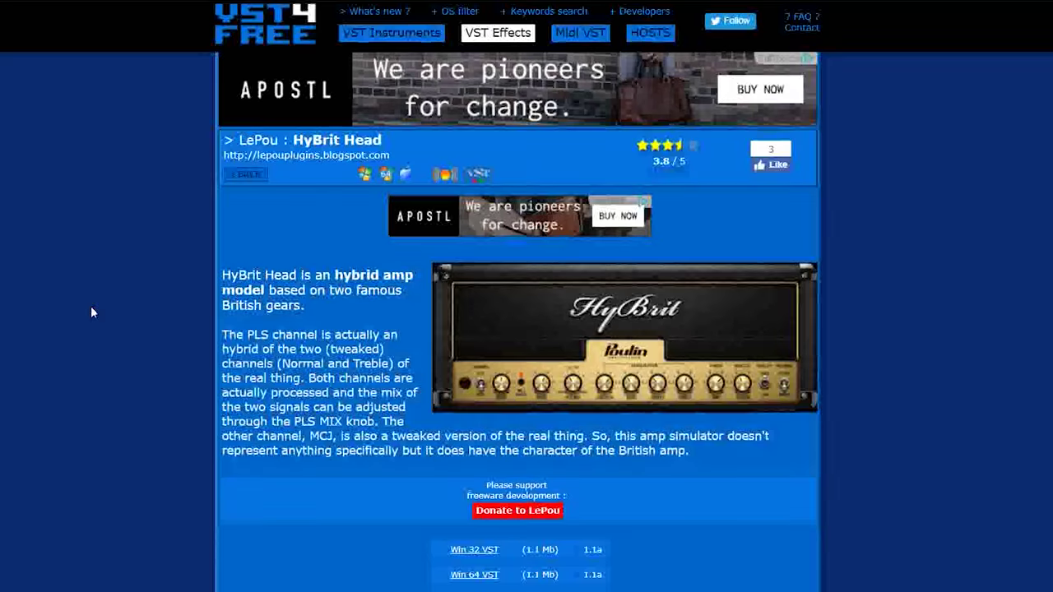
scroll(94, 307, down, 4)
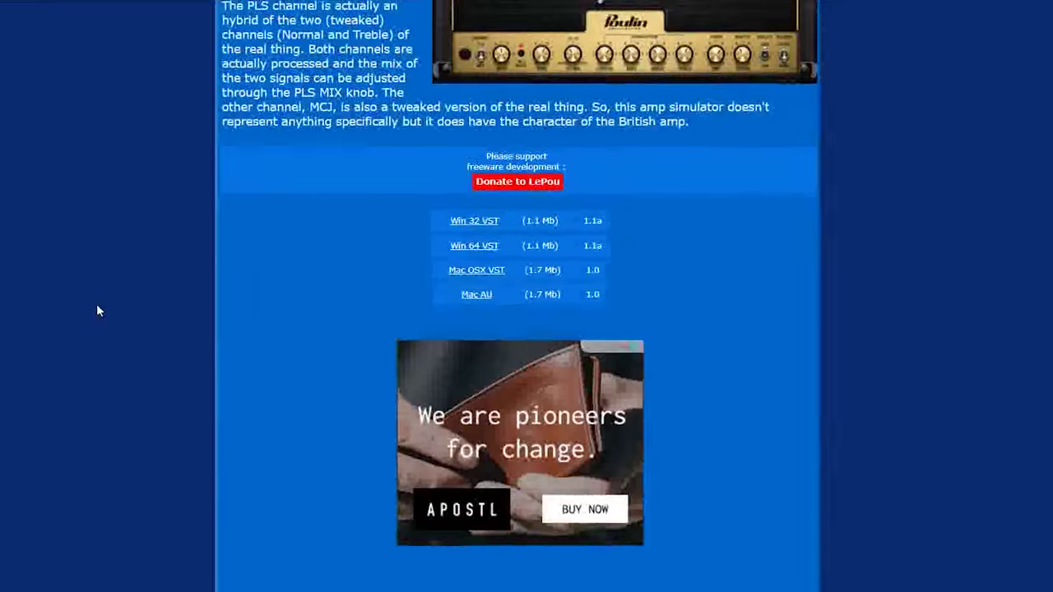
scroll(236, 341, up, 2)
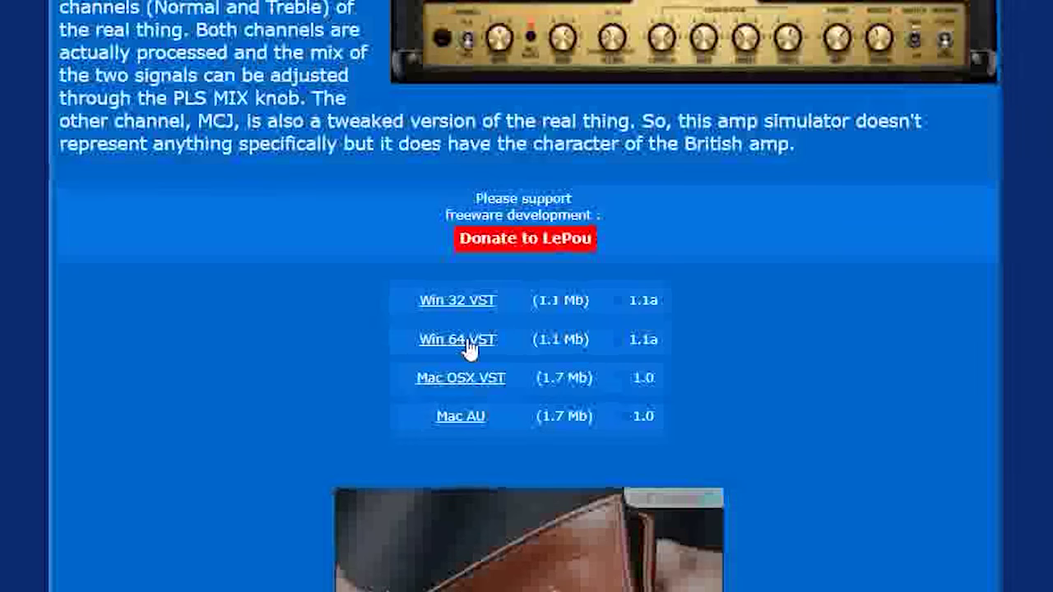
click(461, 340)
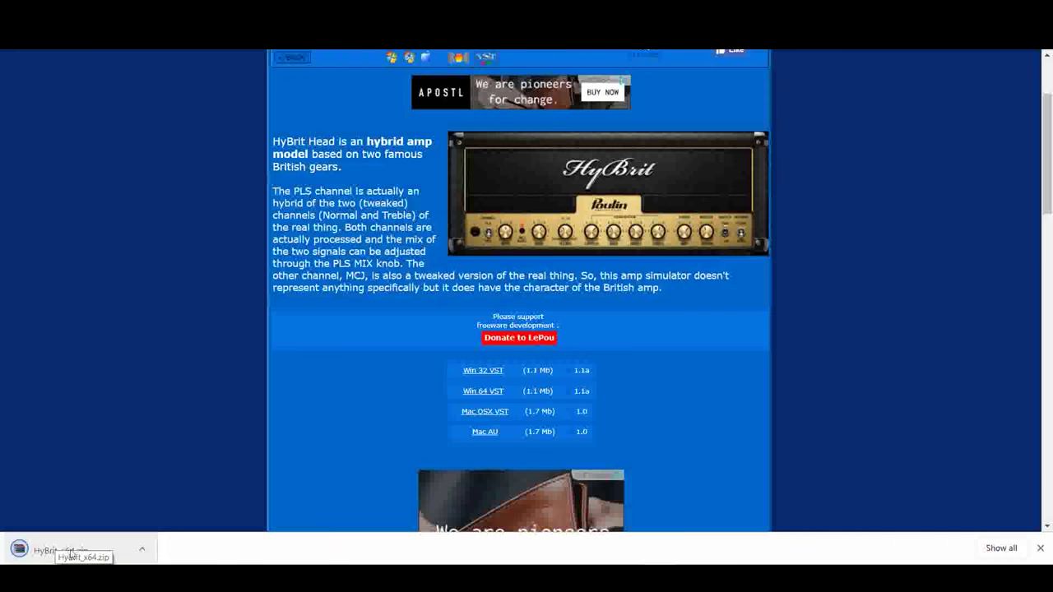
Extract HyBrit_x64.zip into Downloads and select the resulting HyBrit.dll
click(22, 557)
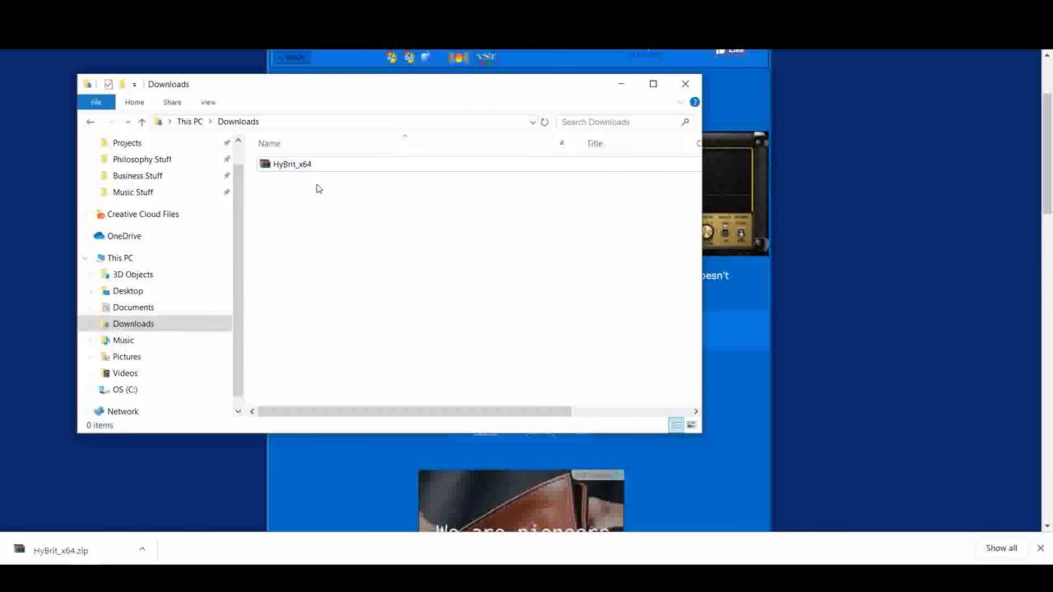
click(308, 168)
right_click(308, 167)
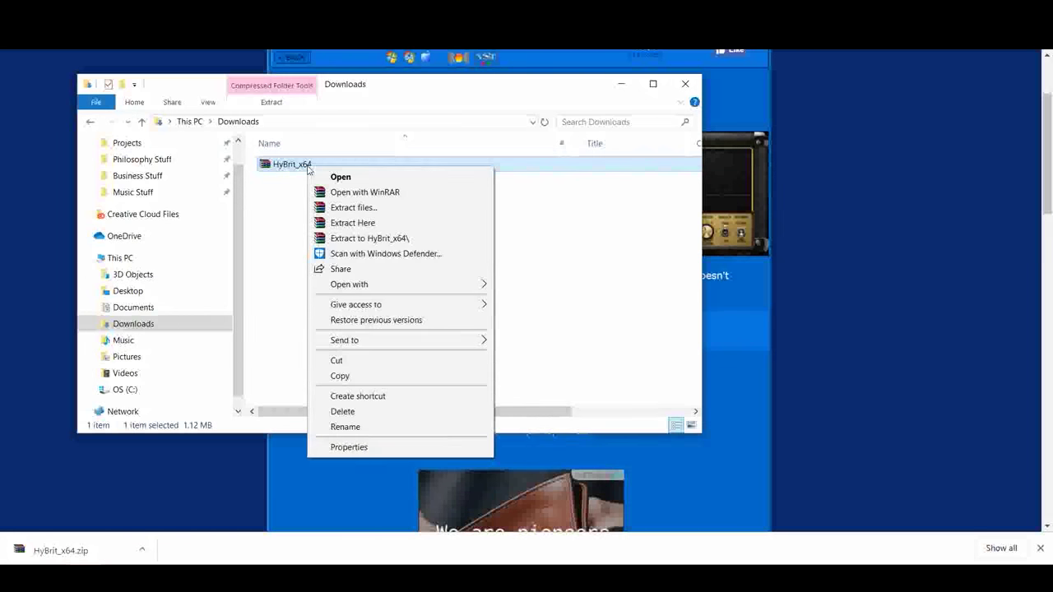
click(277, 177)
right_click(294, 164)
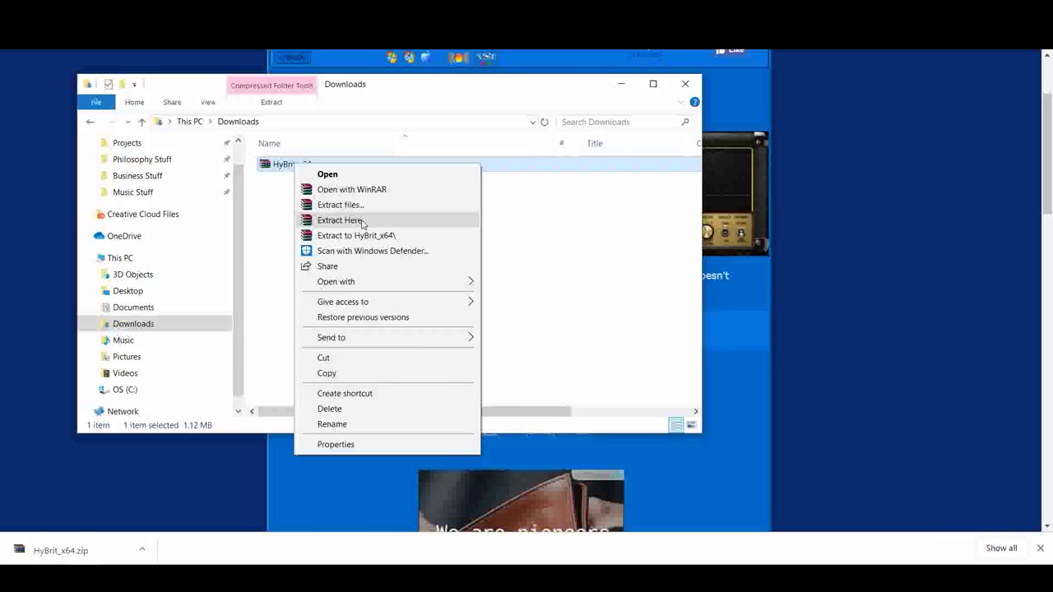
click(362, 221)
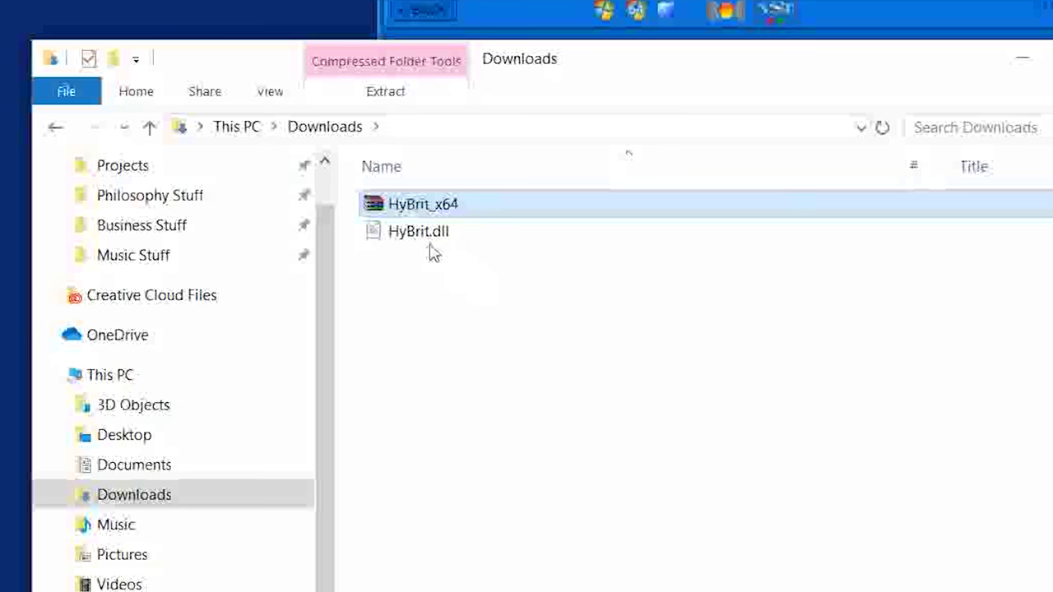
click(285, 180)
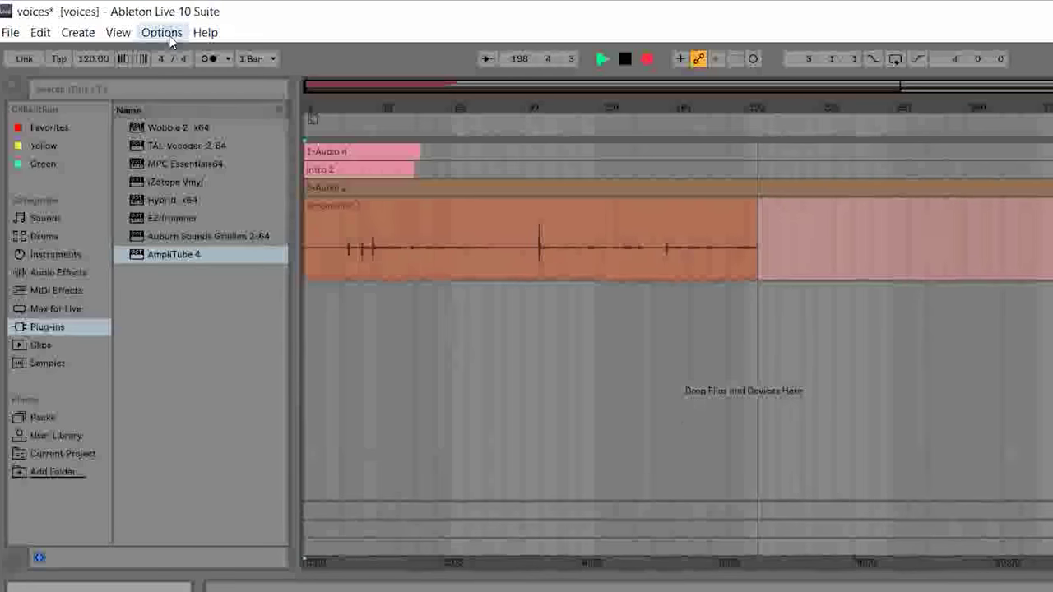
Show Live's File/Folder preferences with the VST folder C:\Program Files\Steinberg\vstplugins\
click(163, 33)
click(188, 539)
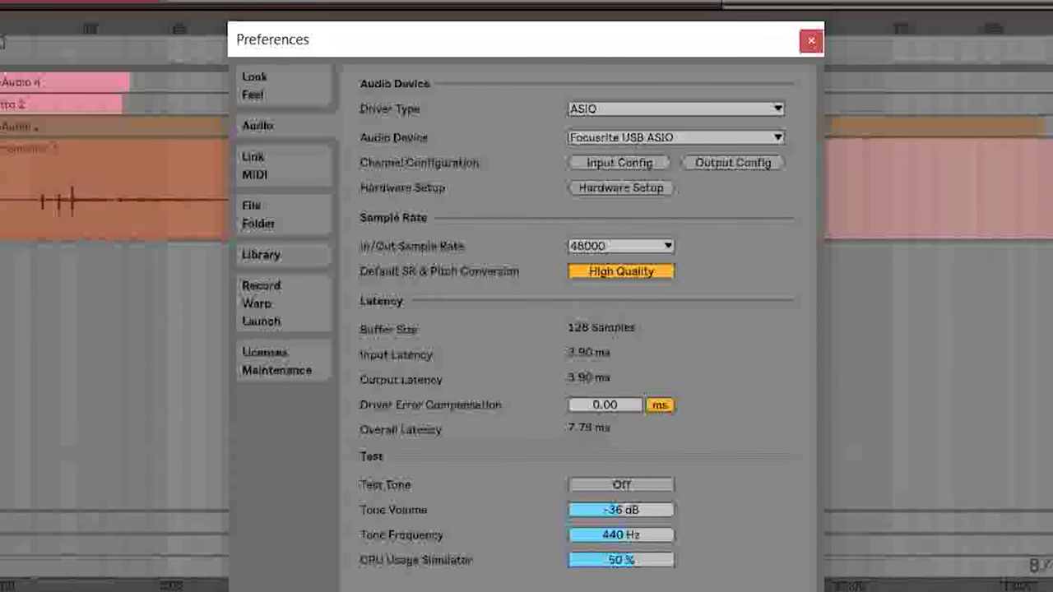
click(269, 222)
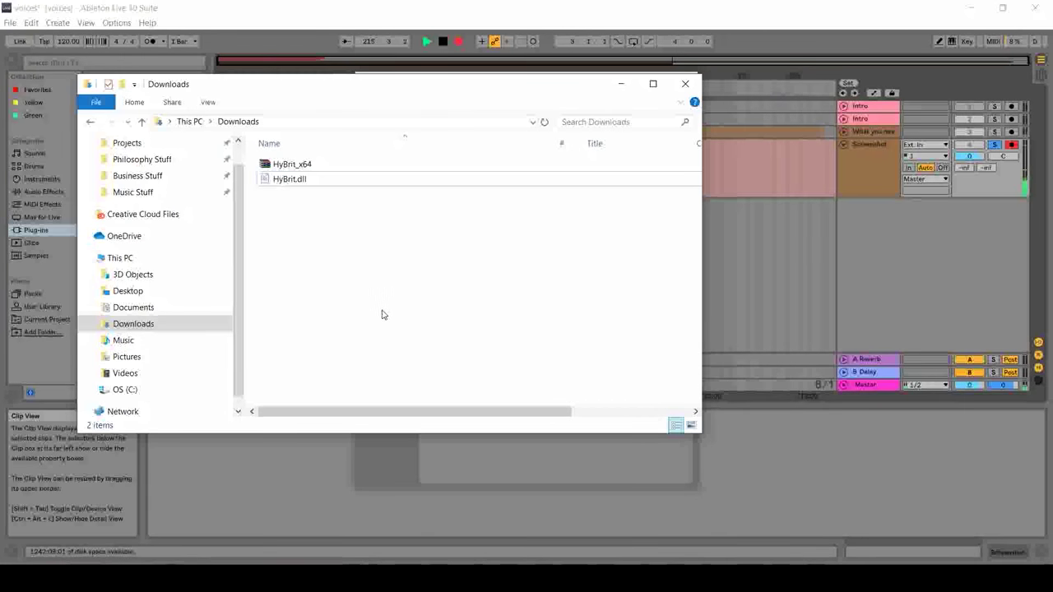
Copy HyBrit.dll from Downloads and move the Explorer window to the top right
right_click(294, 184)
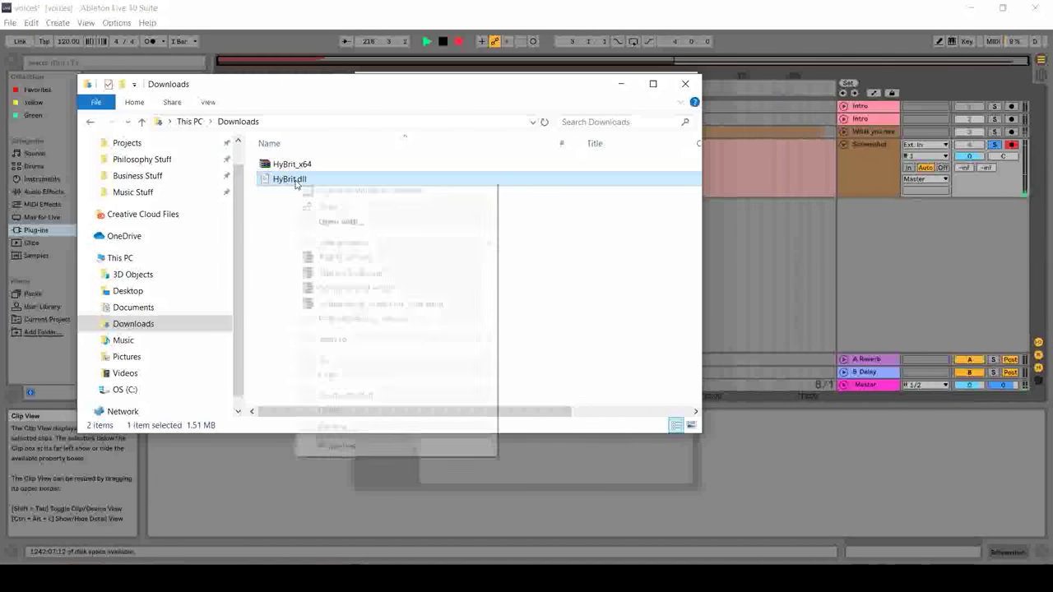
click(333, 378)
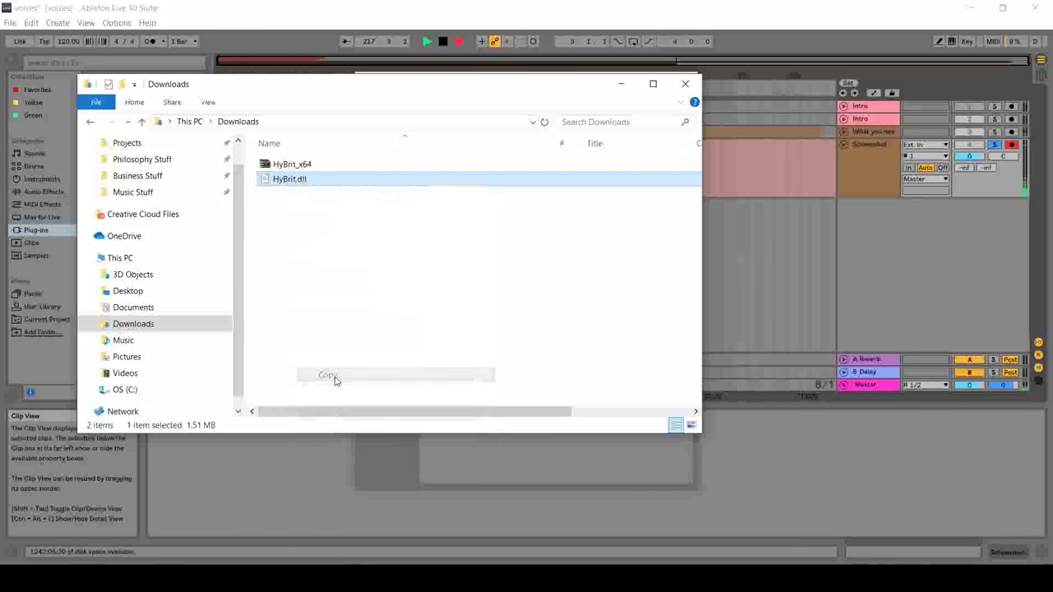
click(395, 270)
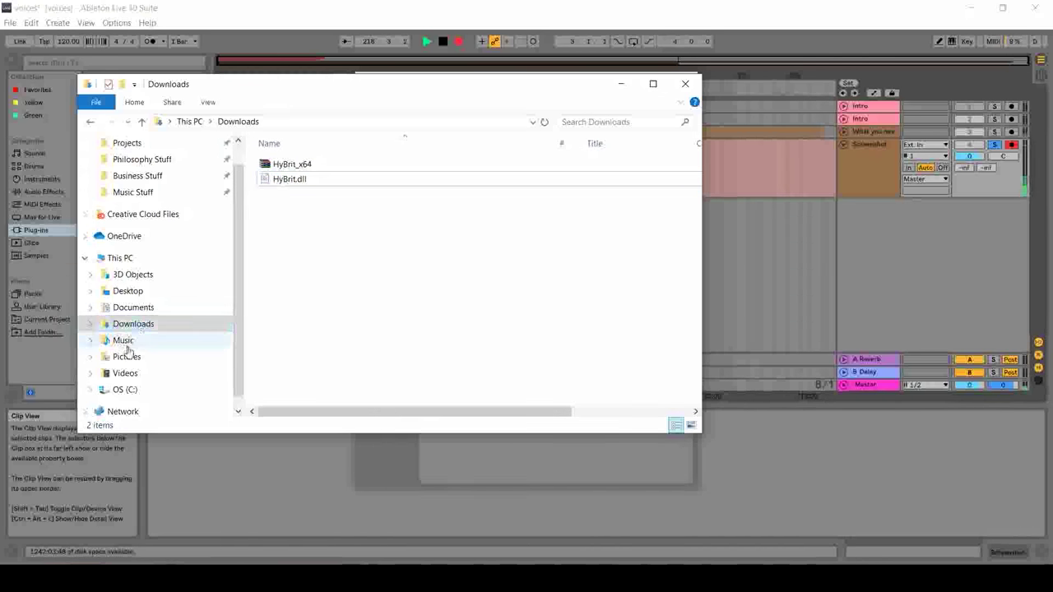
drag(560, 87, 636, 341)
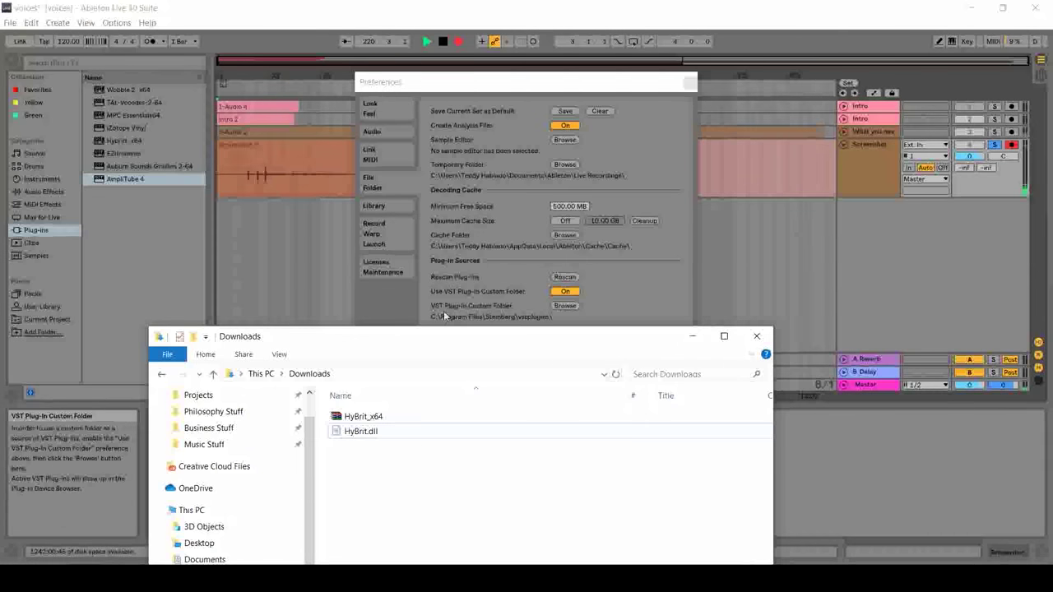
drag(472, 338, 783, 64)
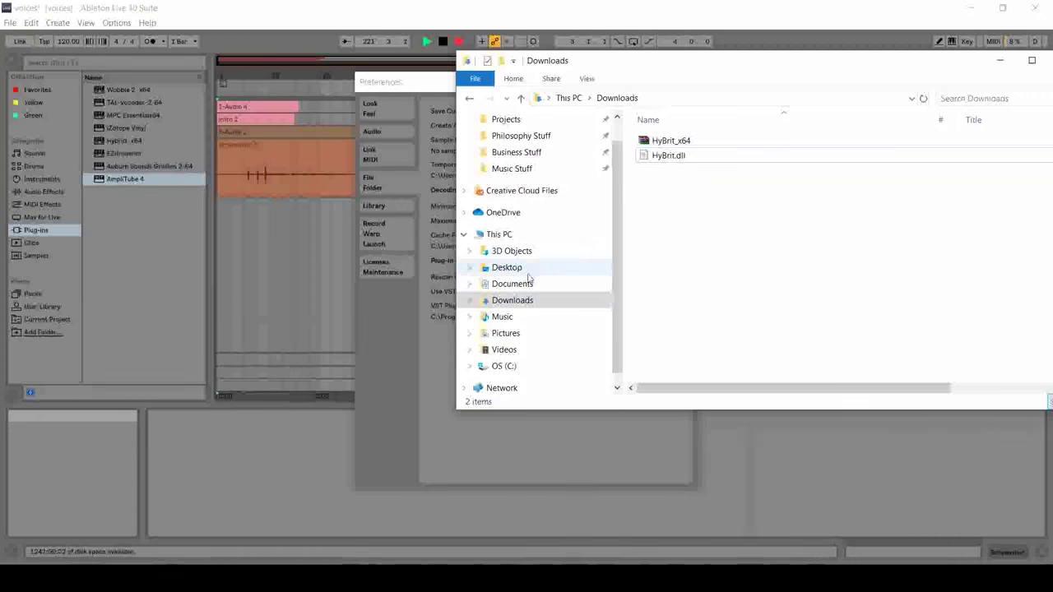
Paste HyBrit.dll into C:\Program Files\Steinberg\vstplugins with administrator permission, then close the window
click(501, 368)
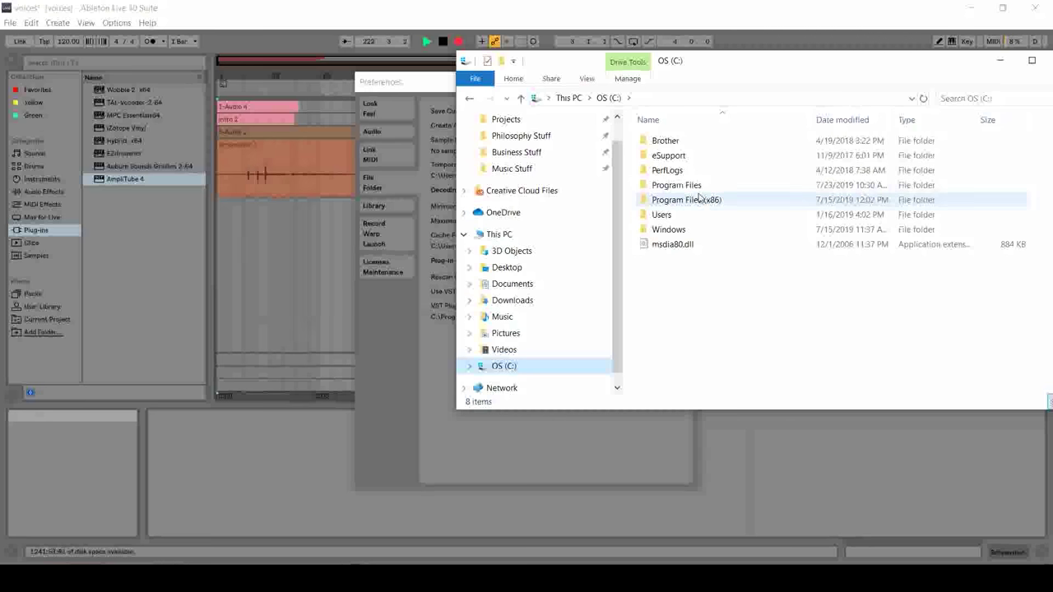
double_click(677, 185)
scroll(681, 274, down, 2)
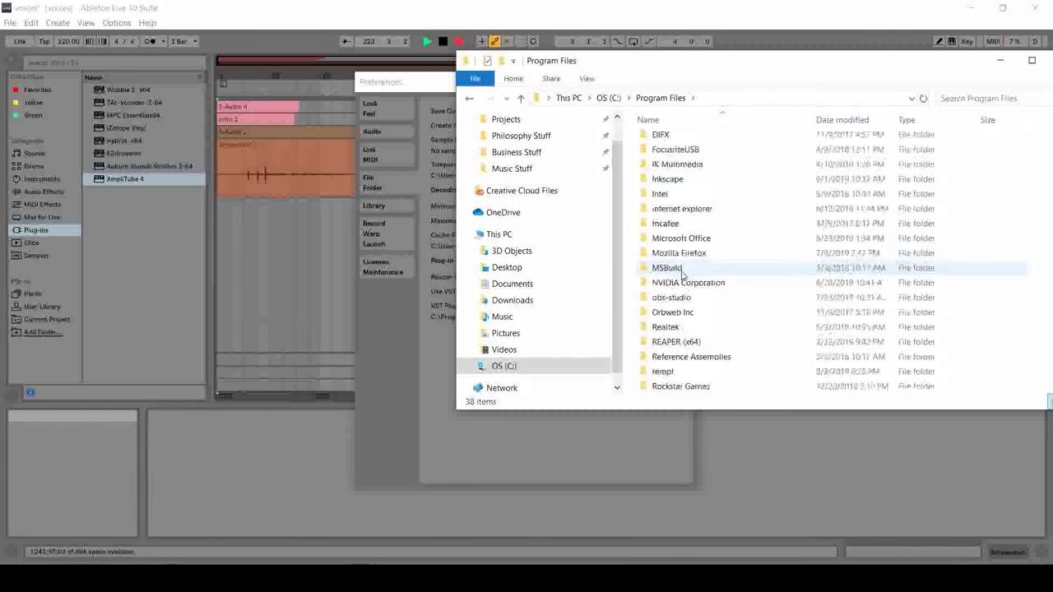
scroll(681, 296, down, 1)
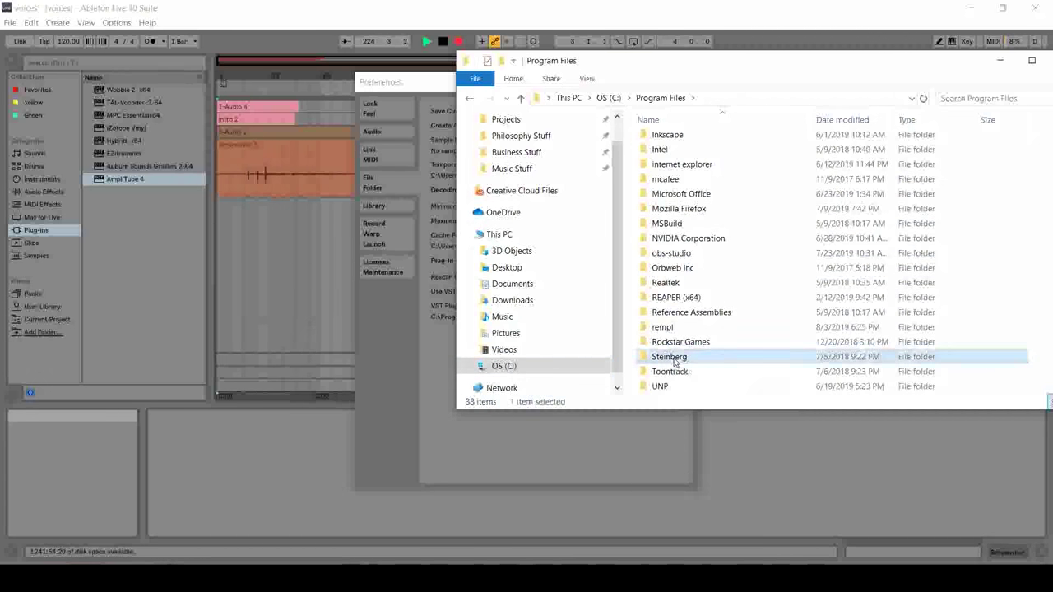
double_click(670, 357)
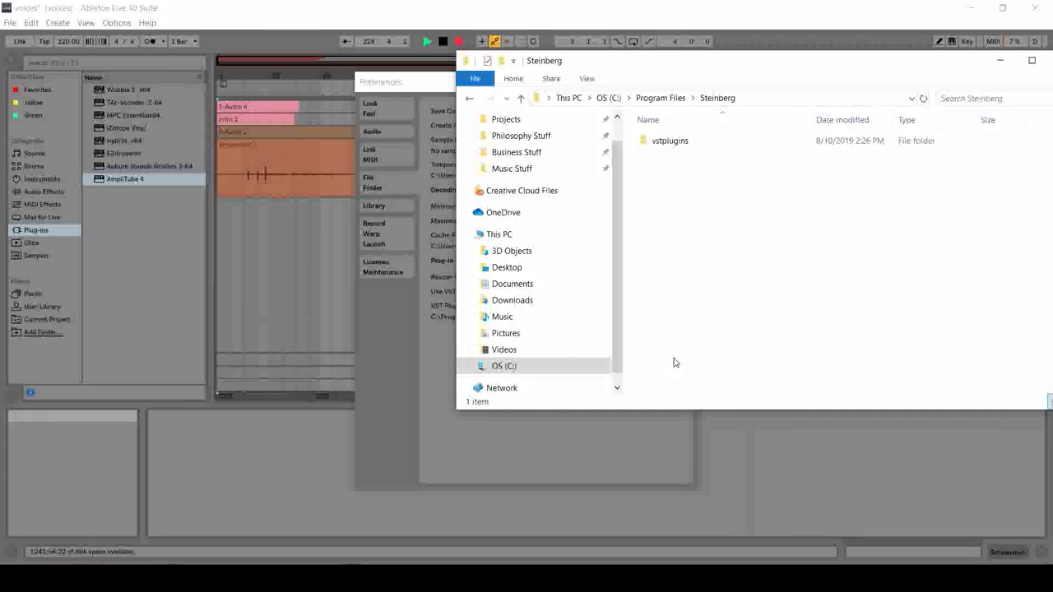
double_click(670, 141)
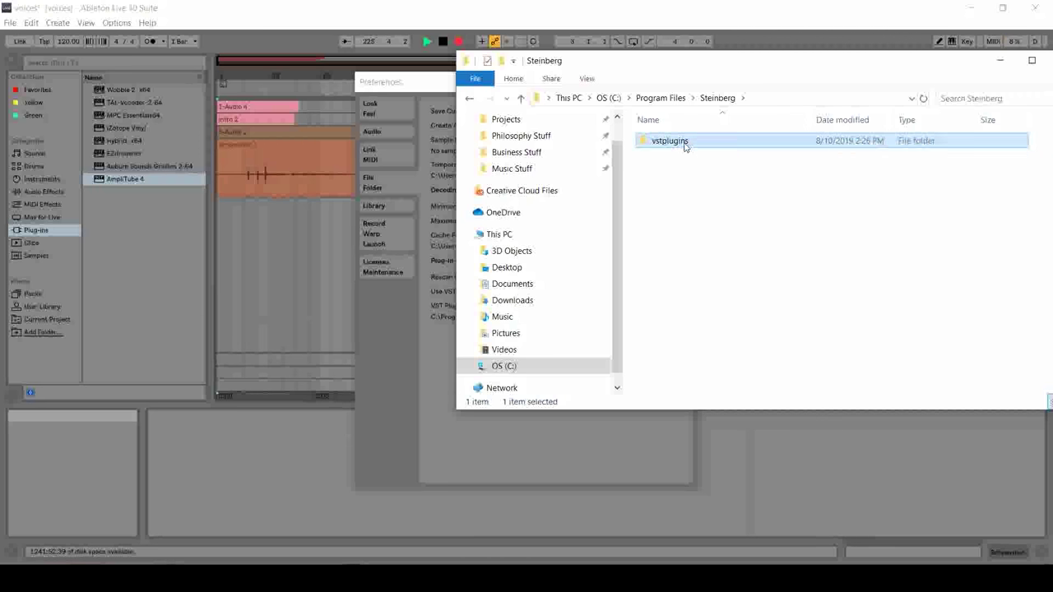
right_click(676, 327)
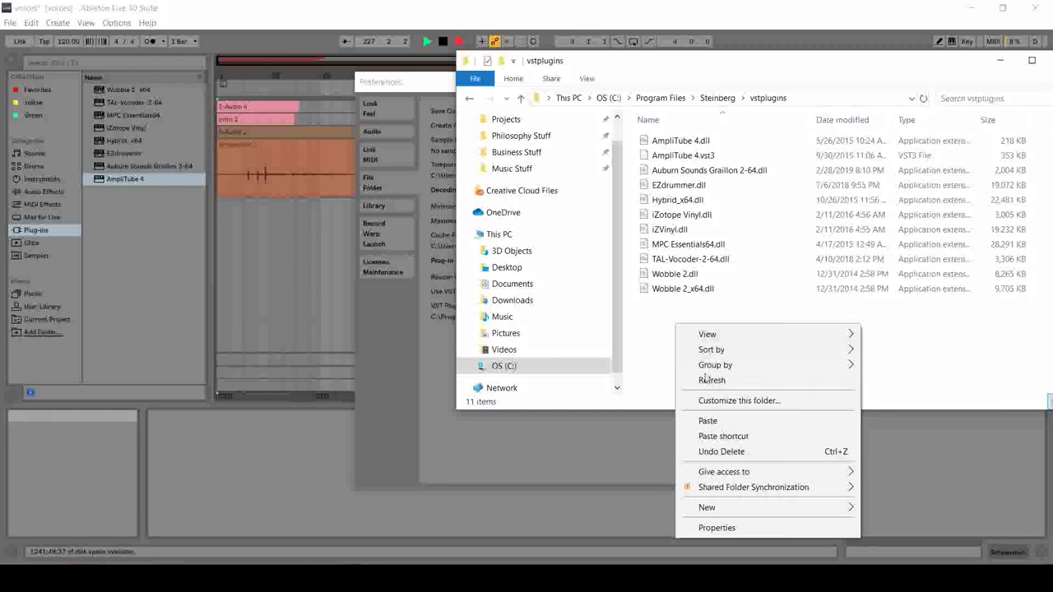
click(699, 418)
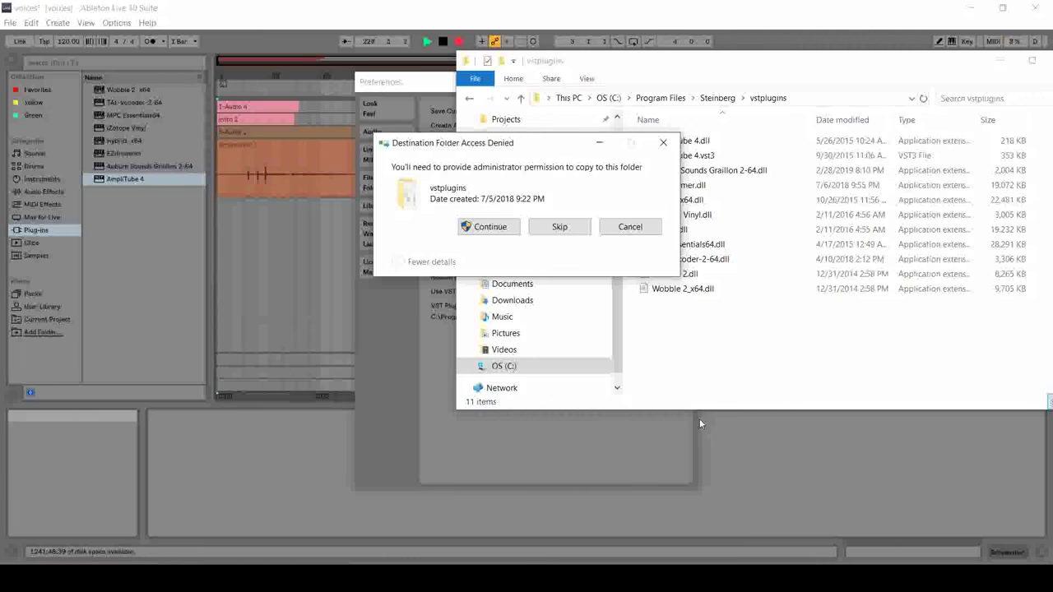
click(491, 231)
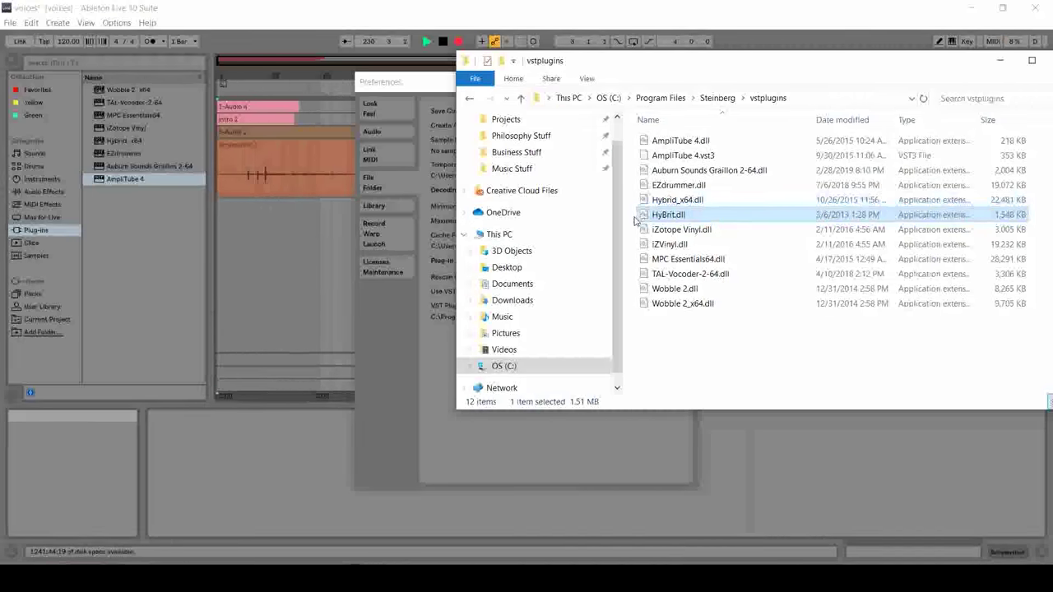
drag(708, 69, 657, 192)
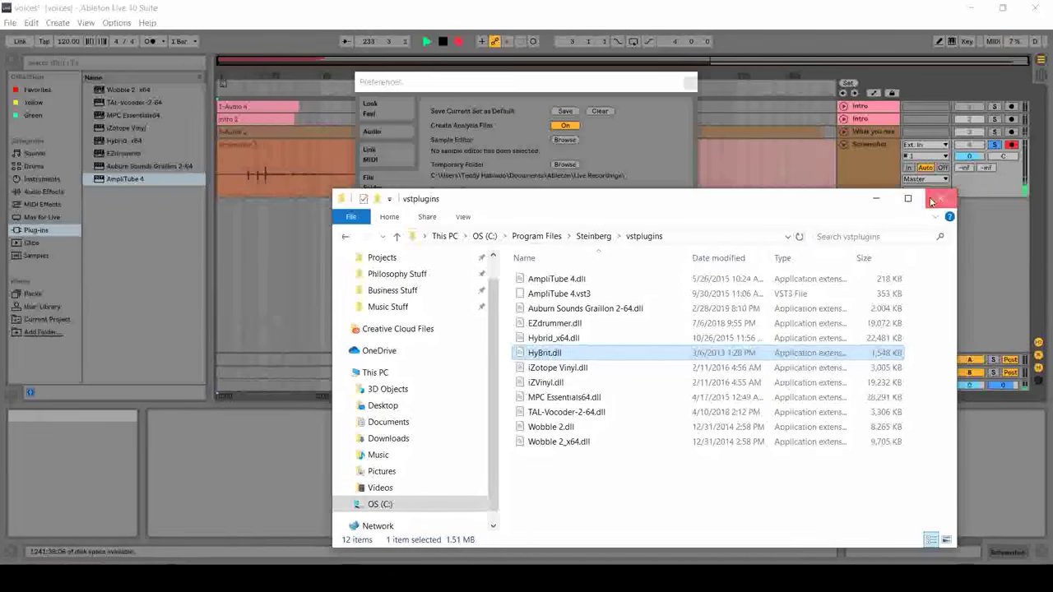
click(941, 198)
Rescan the Plug-In Sources in Live's File/Folder preferences to detect HyBrit
click(609, 260)
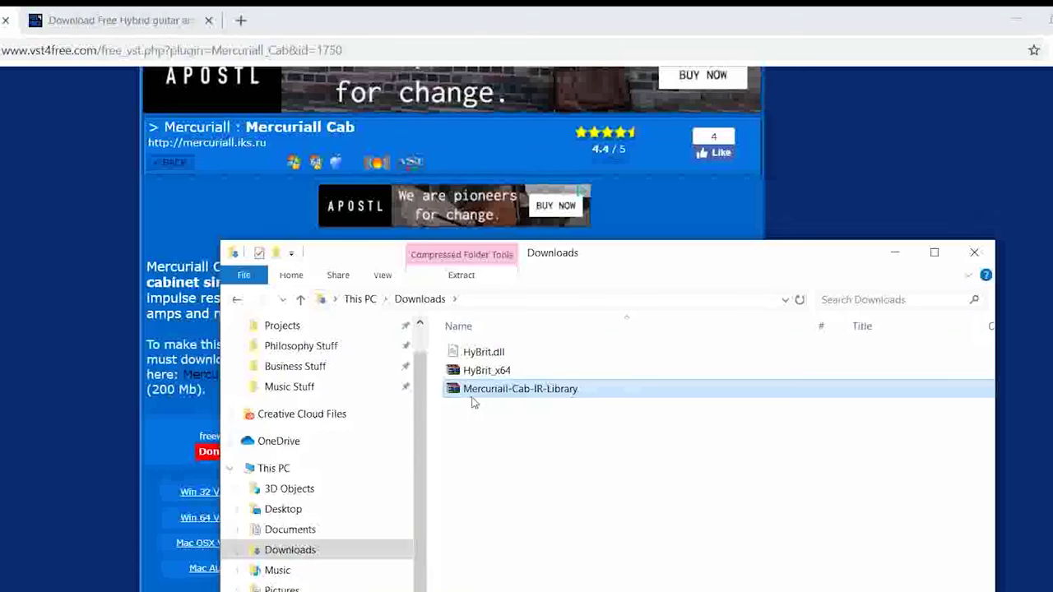
Extract the Mercuriall-Cab-IR-Library archive and select the new 267 MB Mercuriall Cab folder
right_click(480, 399)
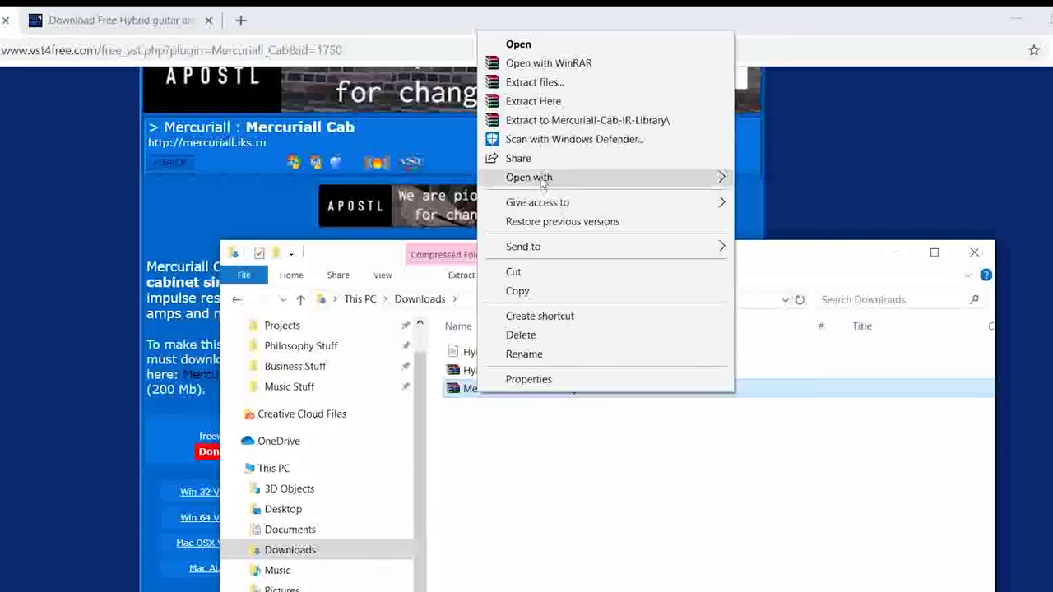
click(552, 100)
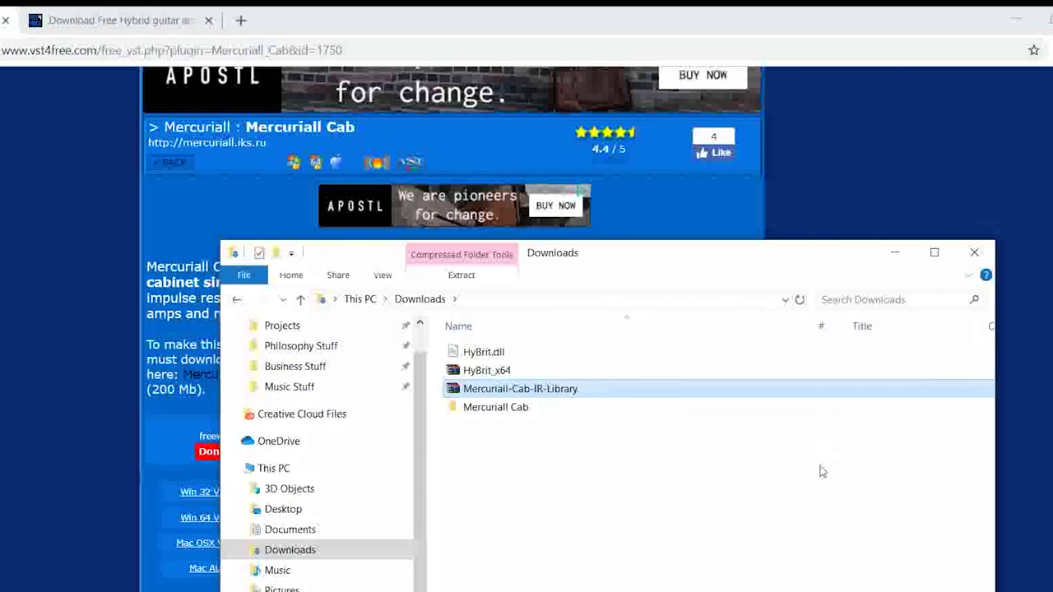
click(498, 413)
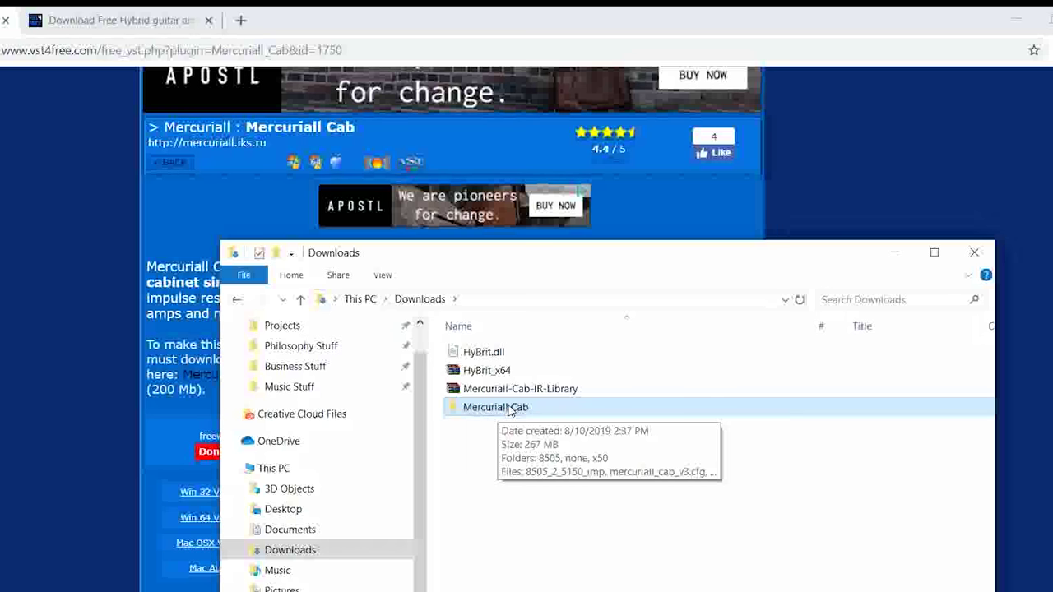
click(89, 419)
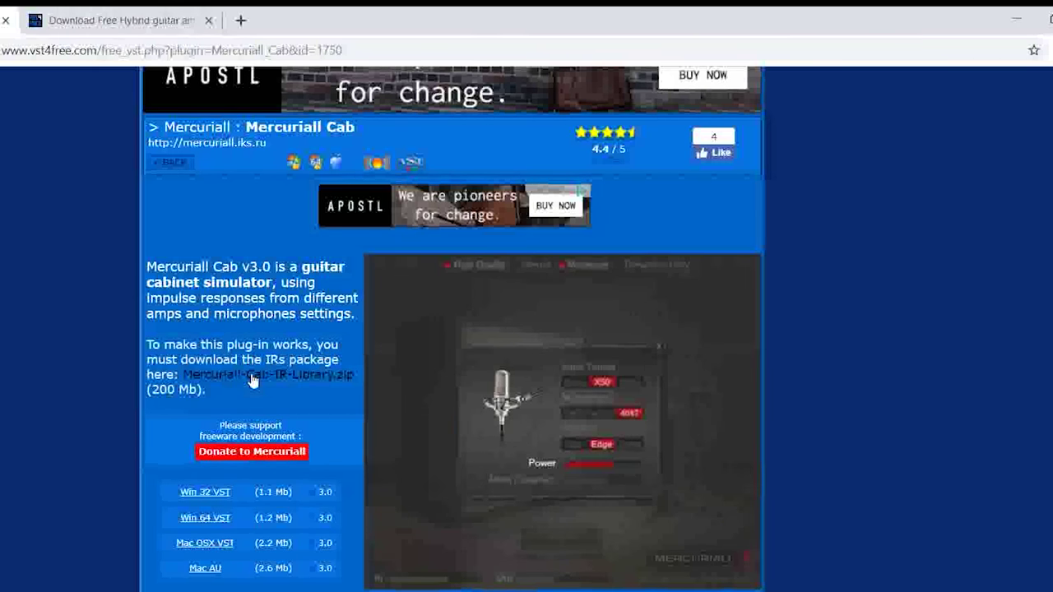
Download the 1.22 MB Mercuriall-Cab_x64 zip via VST4Free's Win 64 VST link
scroll(252, 379, down, 2)
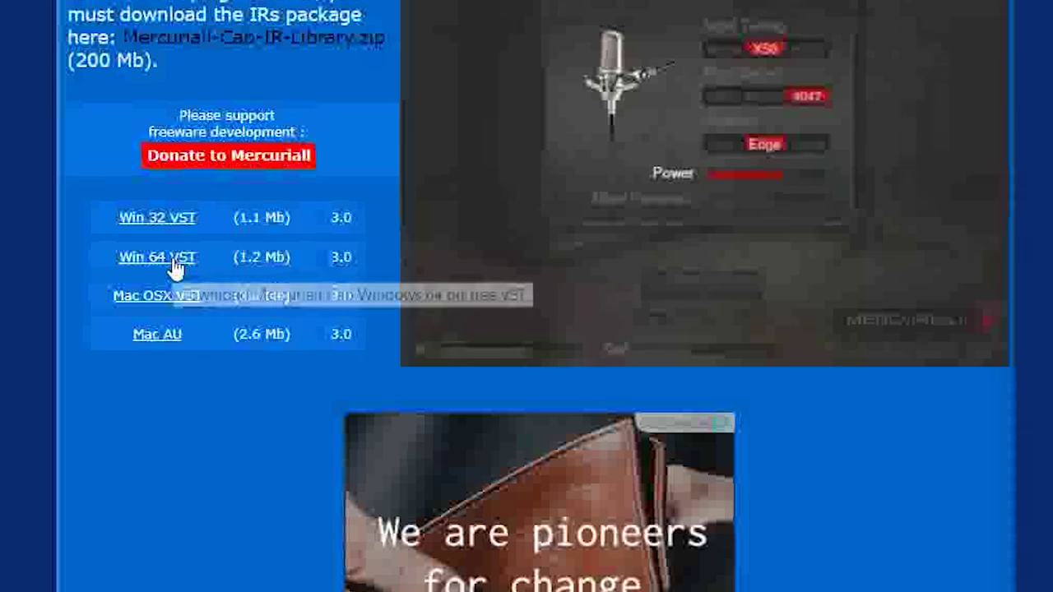
scroll(36, 261, up, 2)
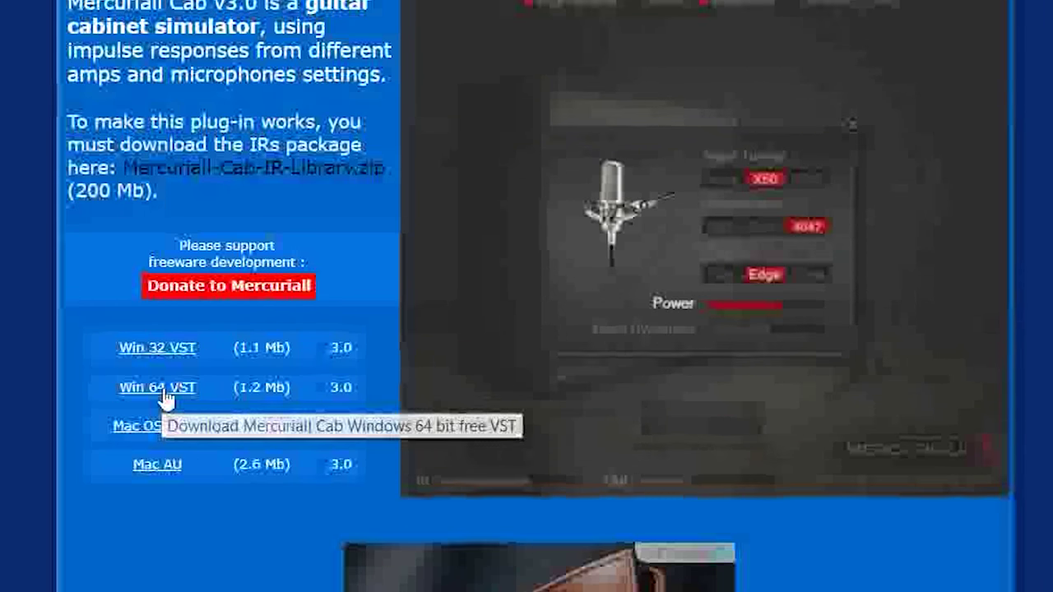
click(167, 393)
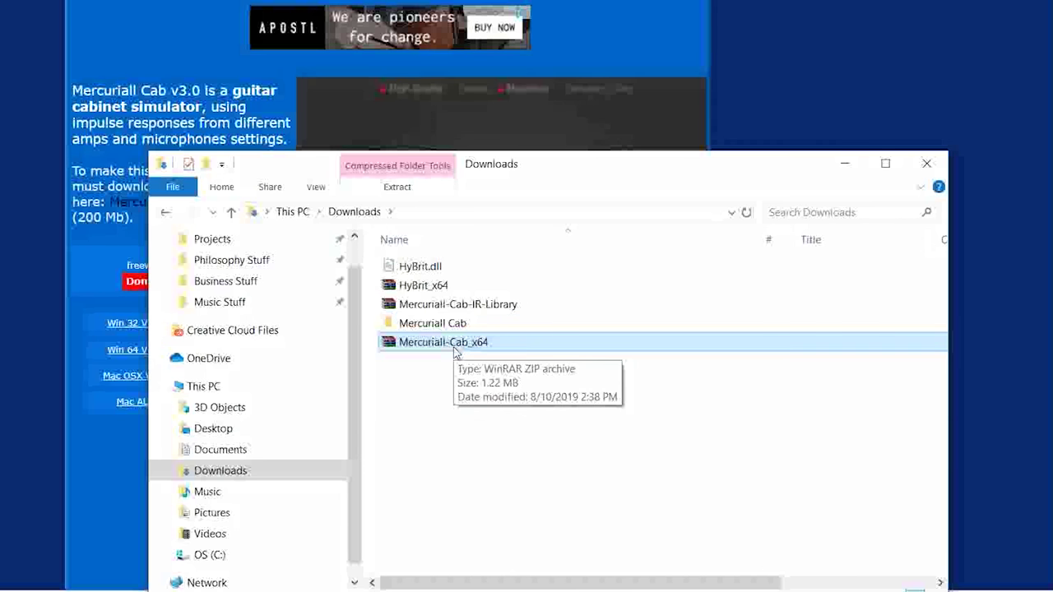
Extract Mercuriall-Cab_x64 into Downloads and copy the resulting Mercuriall Cab v3.0.dll
right_click(446, 345)
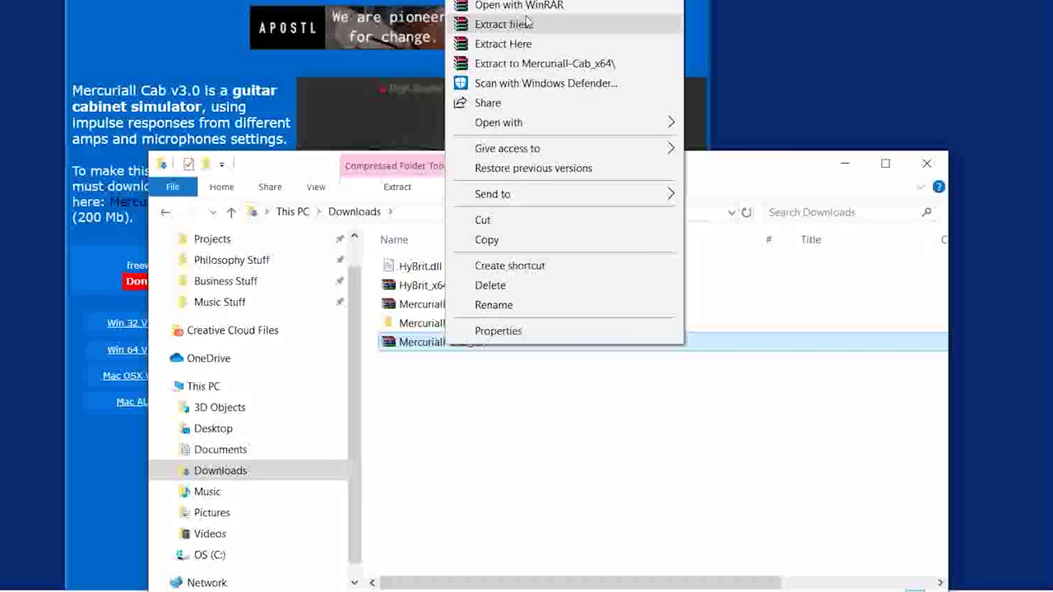
click(520, 44)
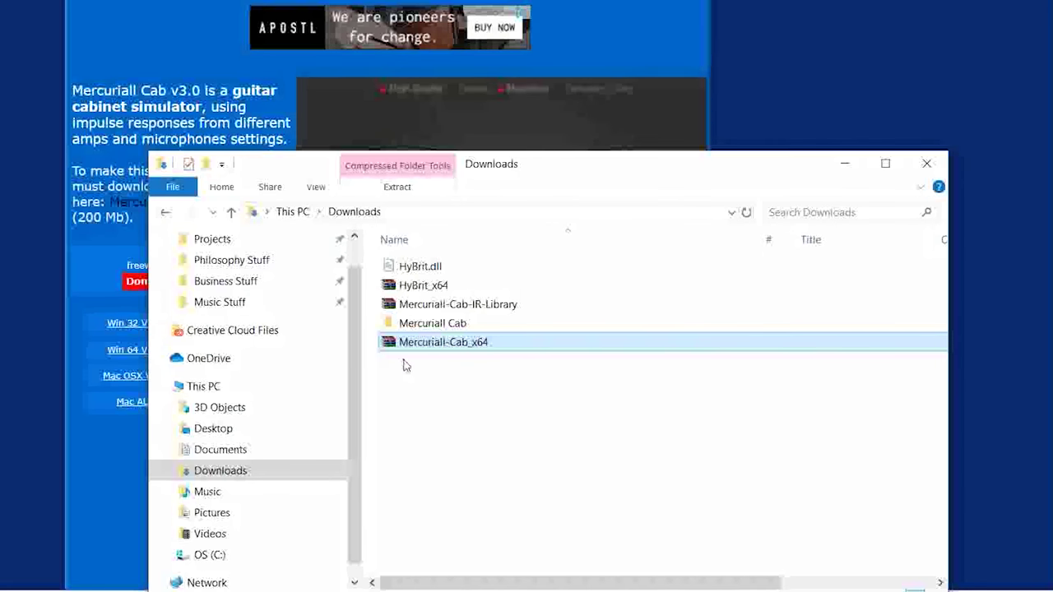
click(496, 370)
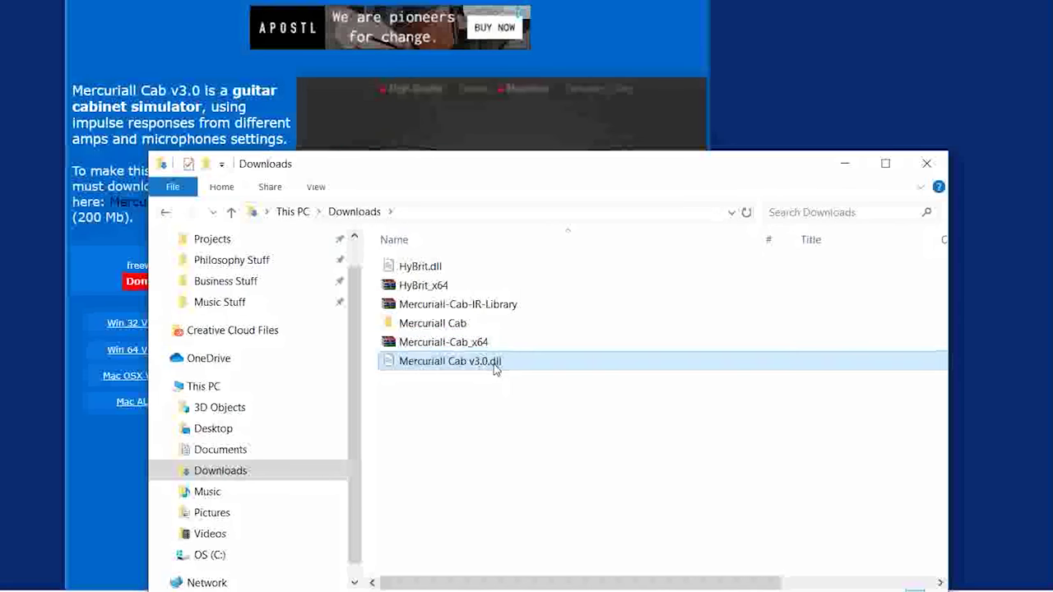
right_click(437, 370)
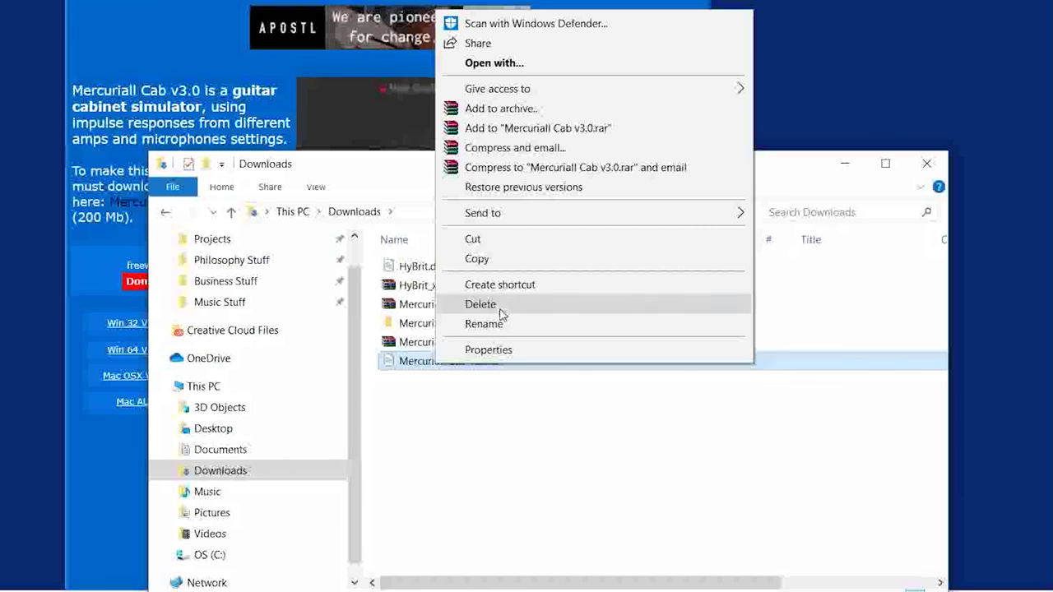
click(484, 260)
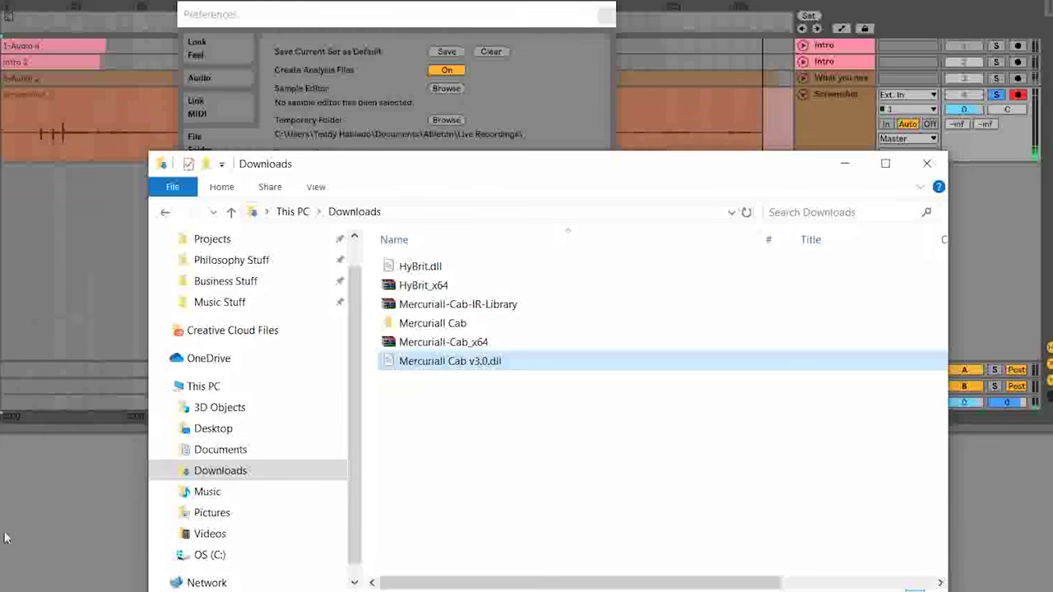
Paste Mercuriall Cab v3.0.dll into C:\Program Files\Steinberg\vstplugins beside HyBrit.dll with administrator permission
click(46, 559)
click(231, 556)
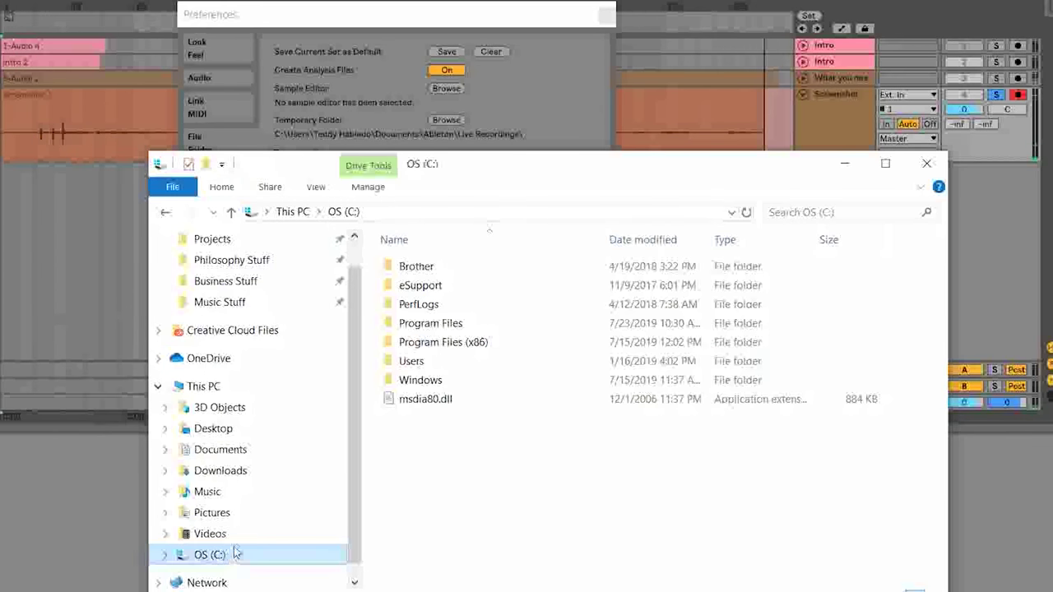
double_click(434, 331)
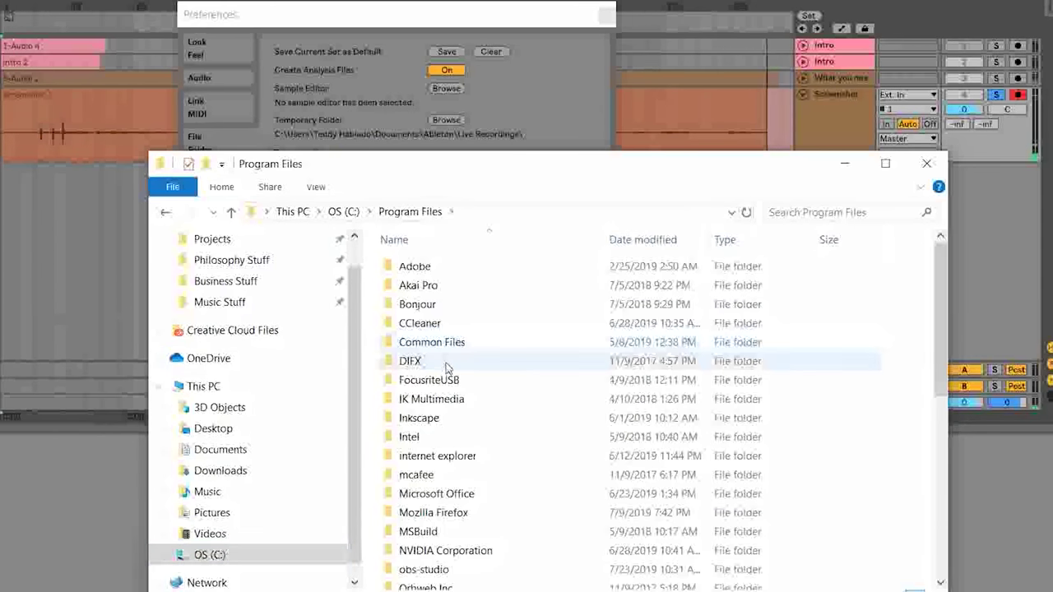
scroll(433, 465, down, 7)
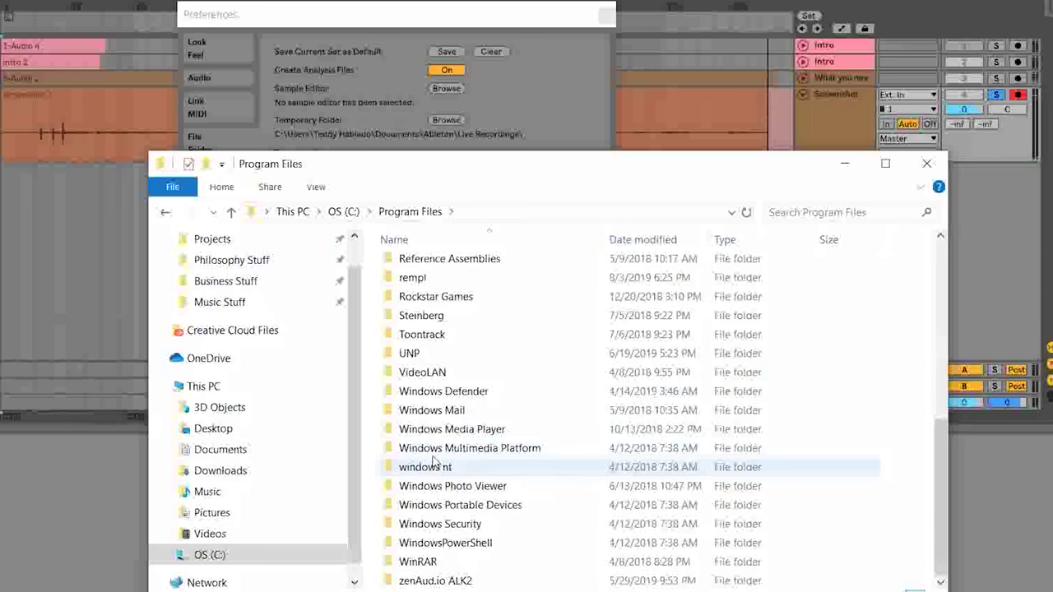
double_click(424, 318)
double_click(435, 267)
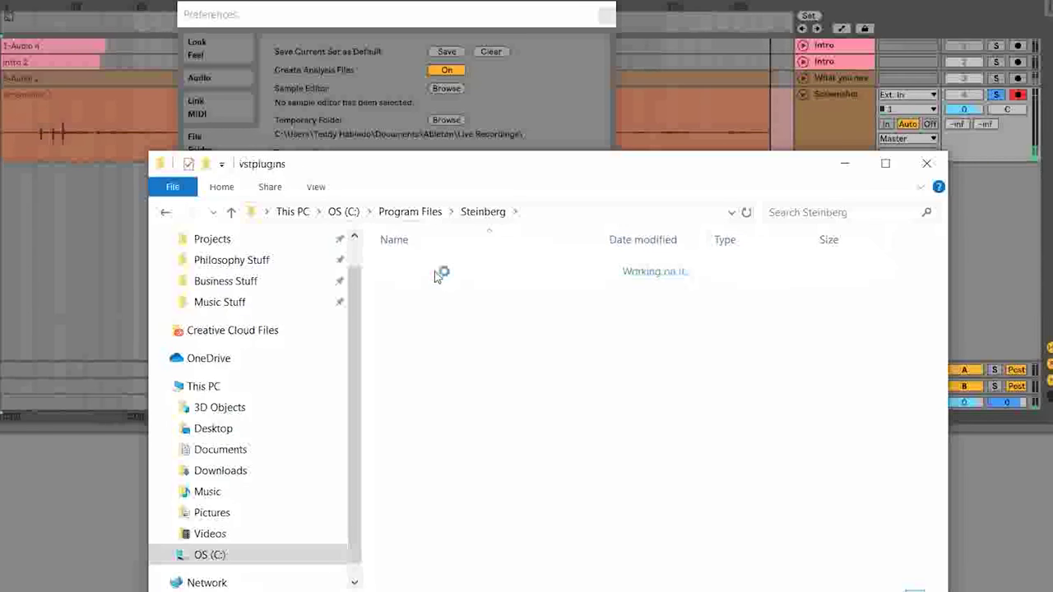
right_click(457, 515)
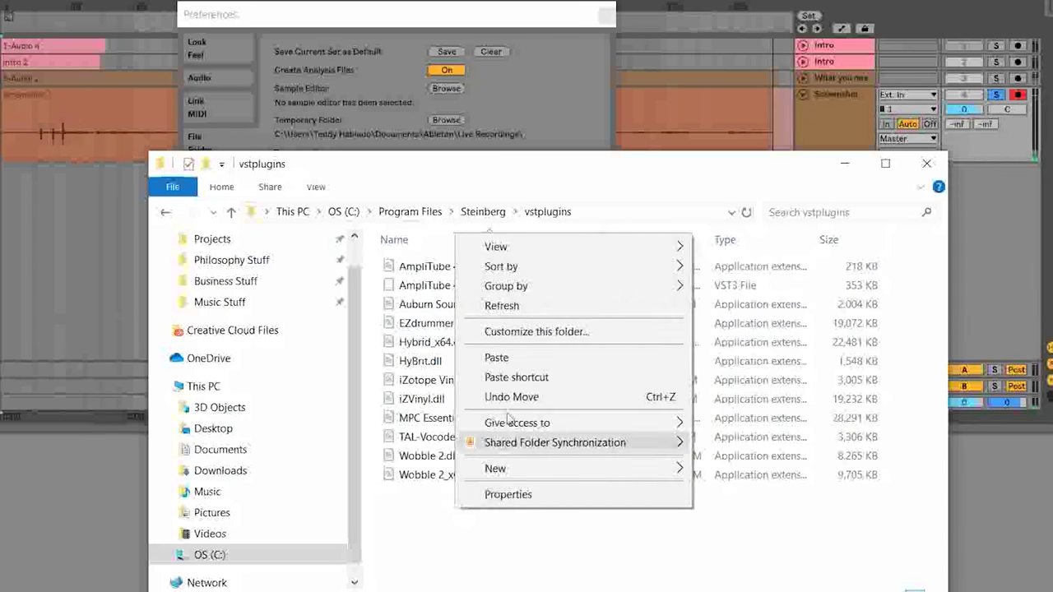
click(510, 353)
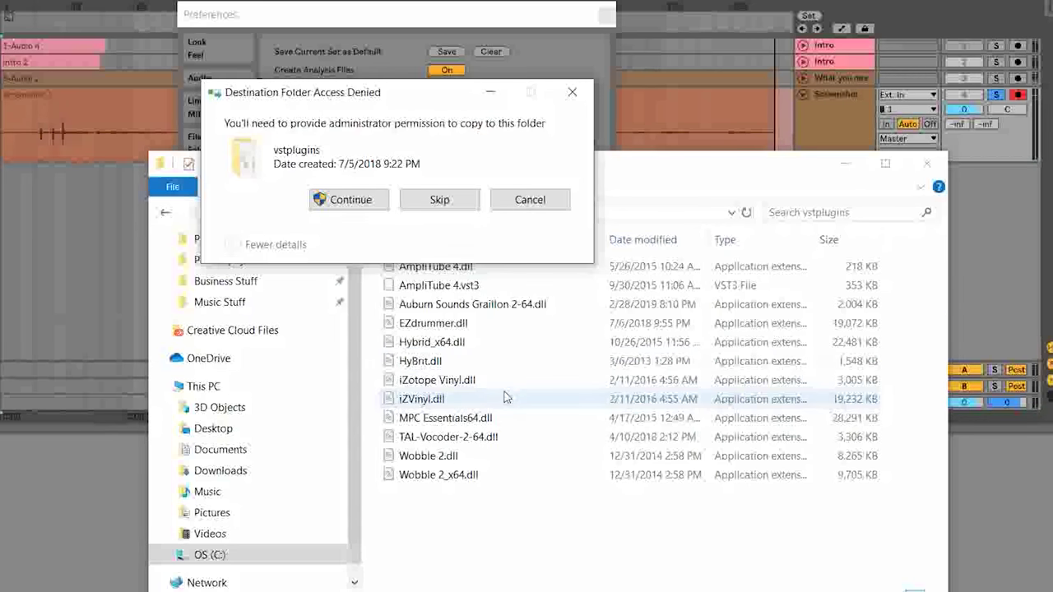
click(355, 204)
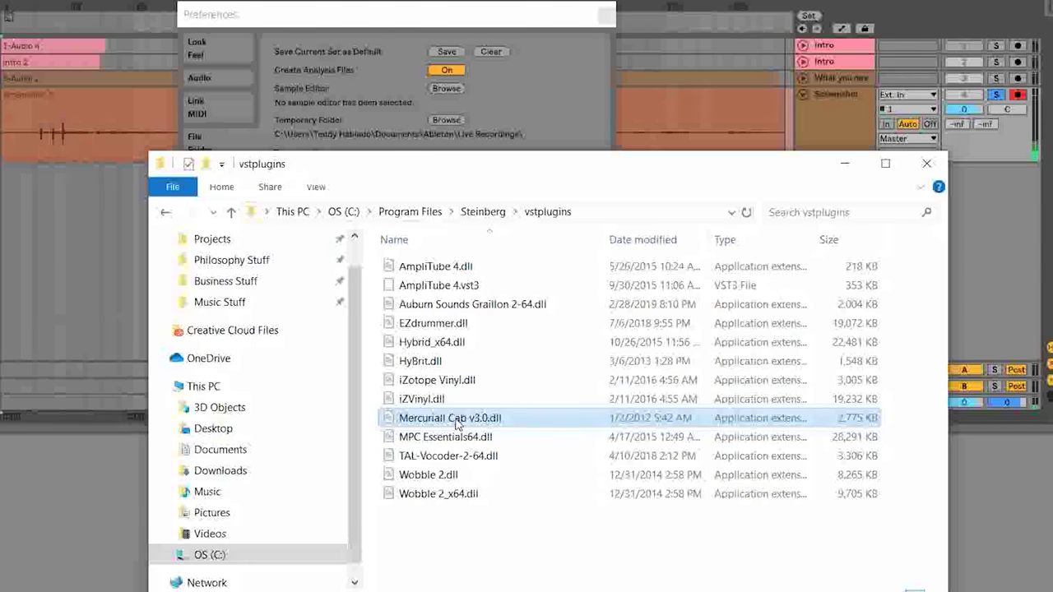
click(428, 361)
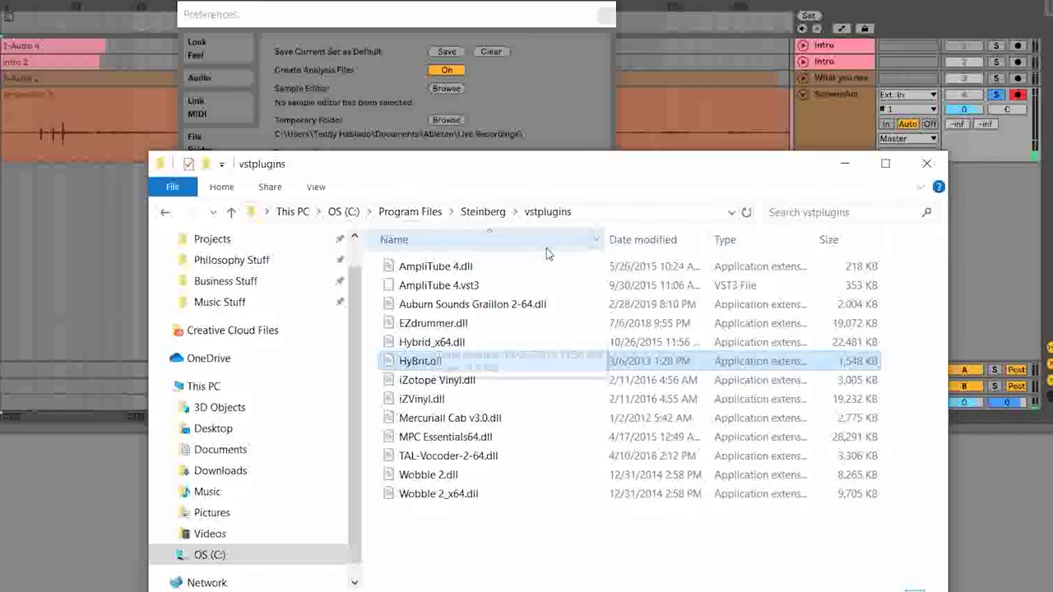
click(580, 107)
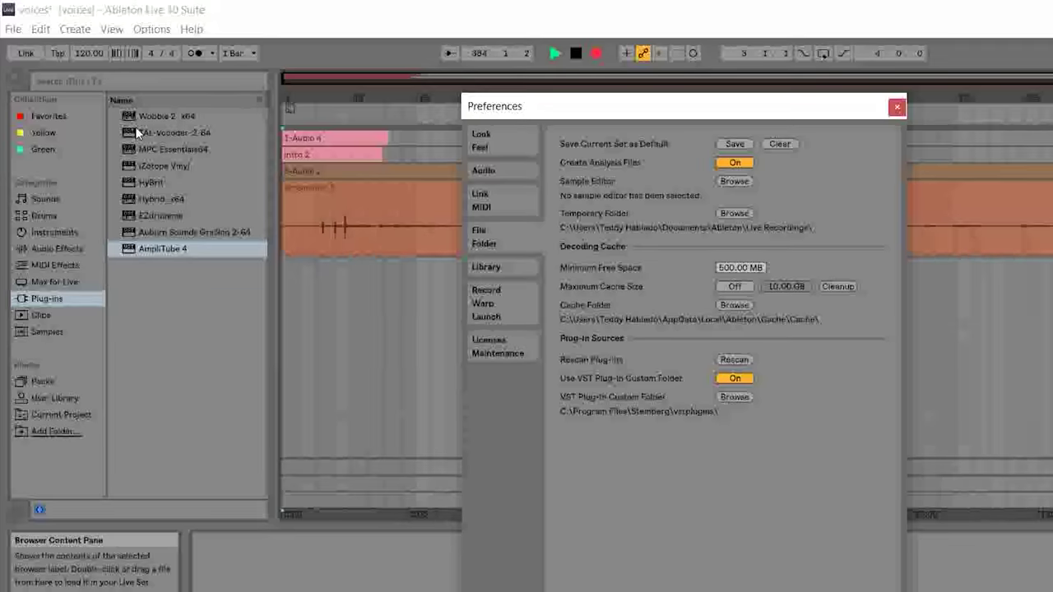
Rescan the plug-in folder and select the newly listed Mercuriall Cab v3.0
click(735, 359)
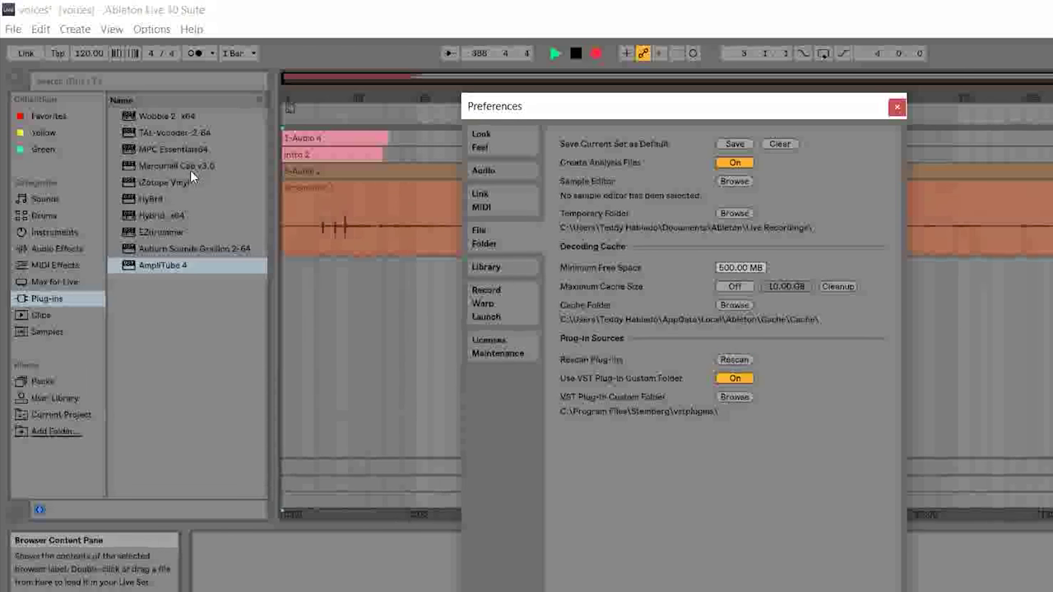
click(190, 168)
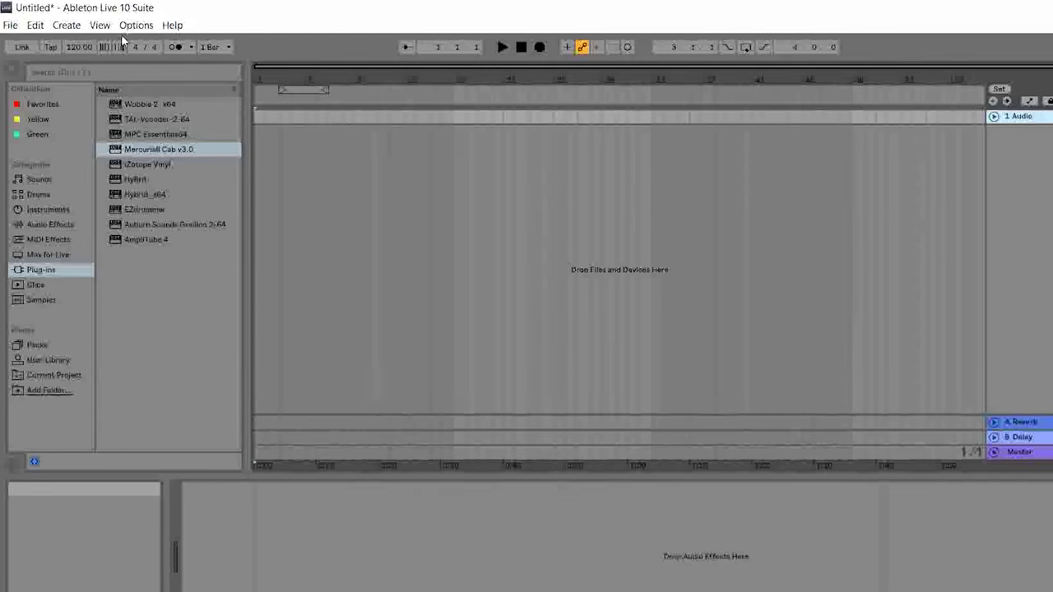
click(121, 30)
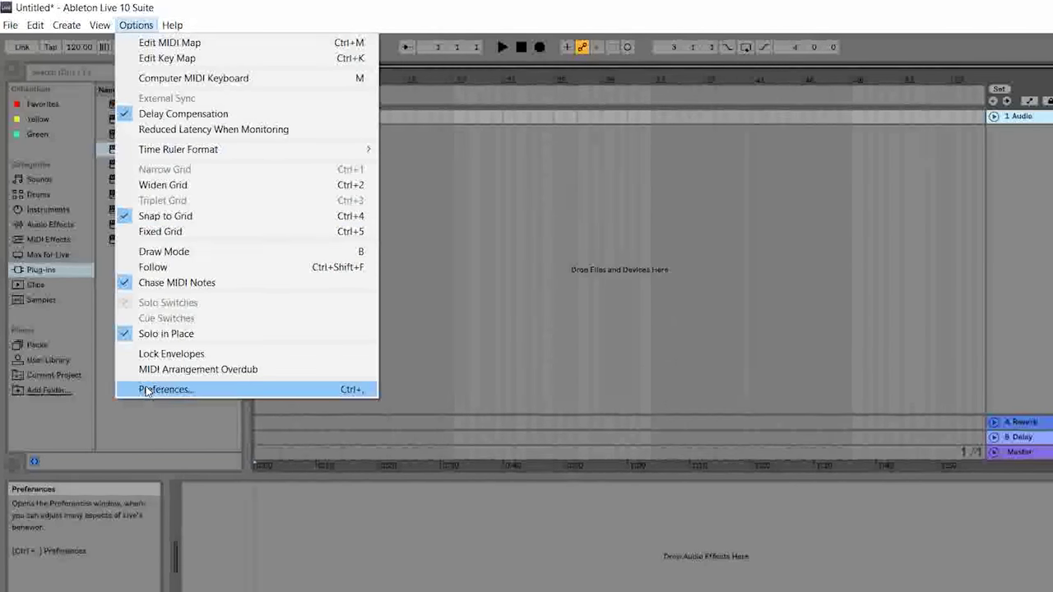
click(199, 392)
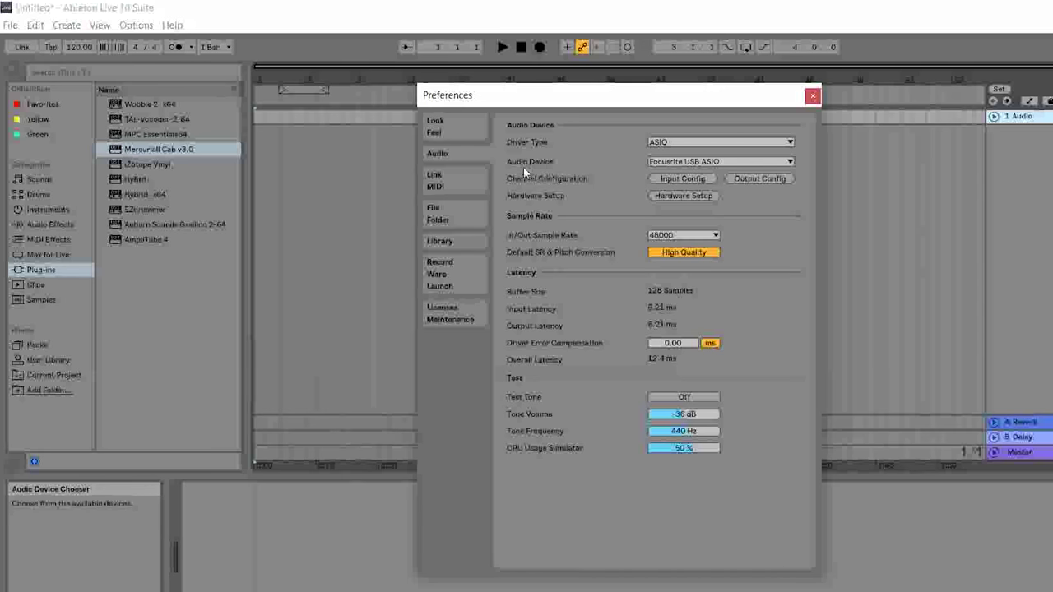
click(679, 162)
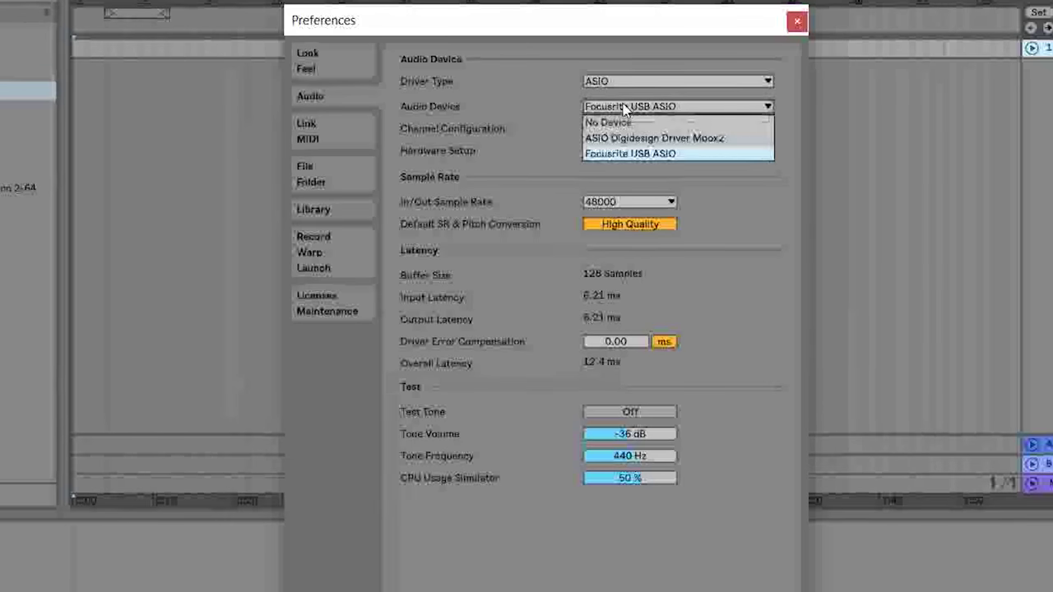
click(619, 154)
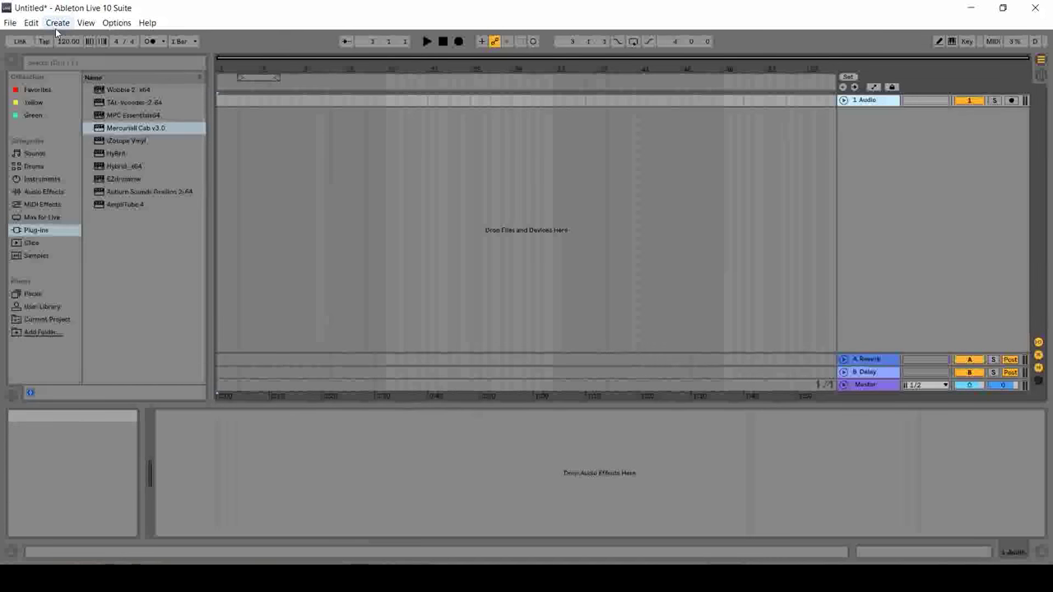
Insert a second audio track, arm it, set its monitoring to In, and load the HyBrit amp
click(57, 22)
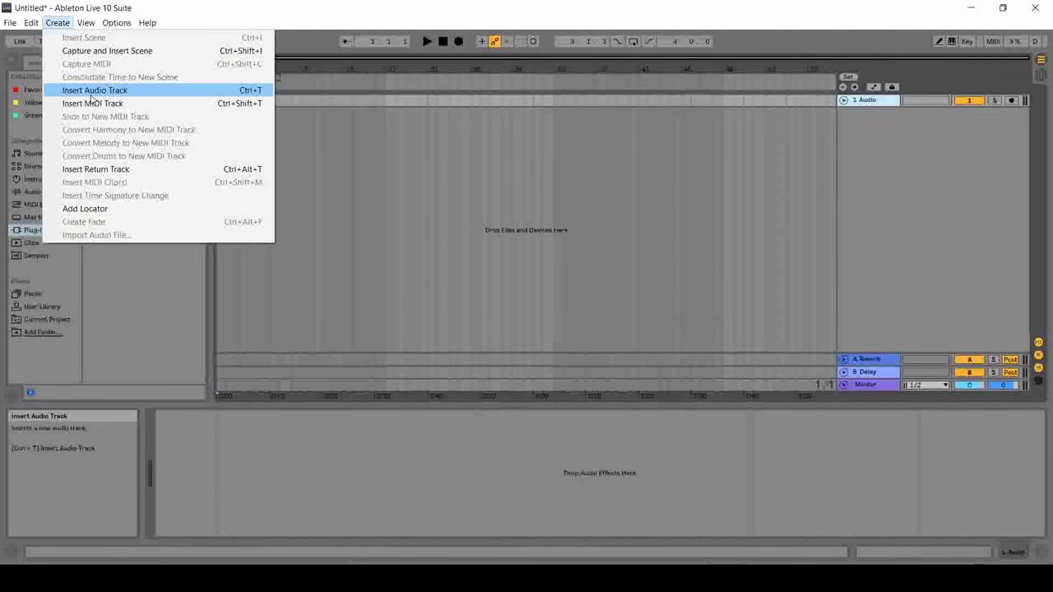
click(92, 91)
click(1012, 115)
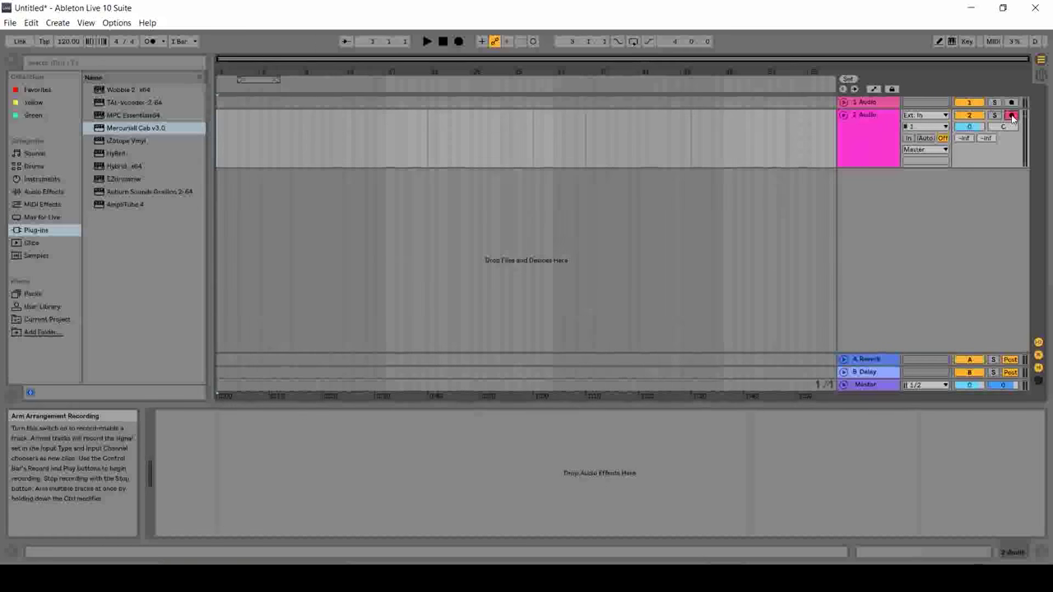
click(909, 138)
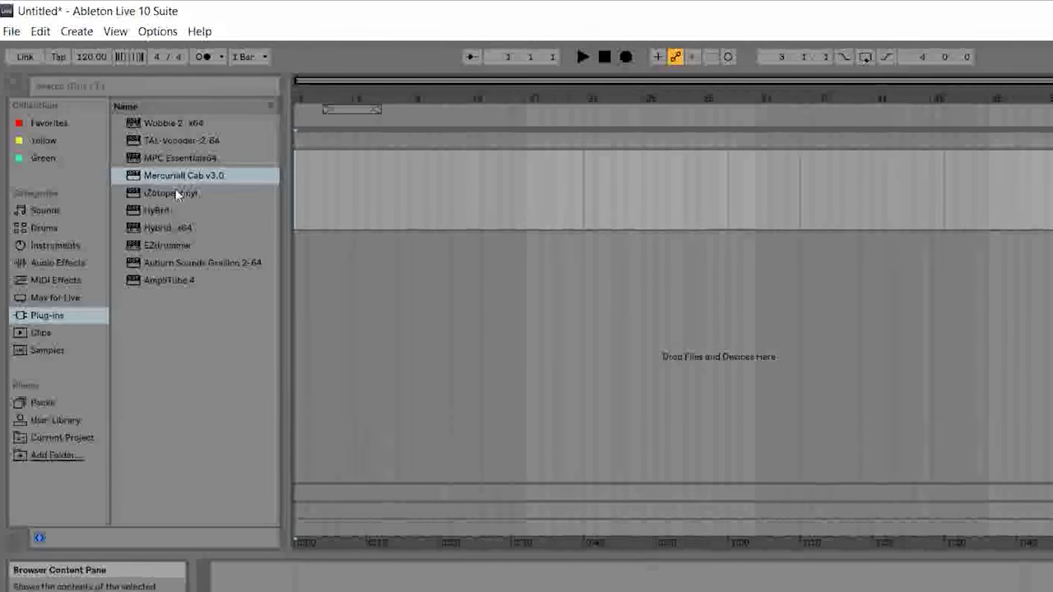
click(158, 209)
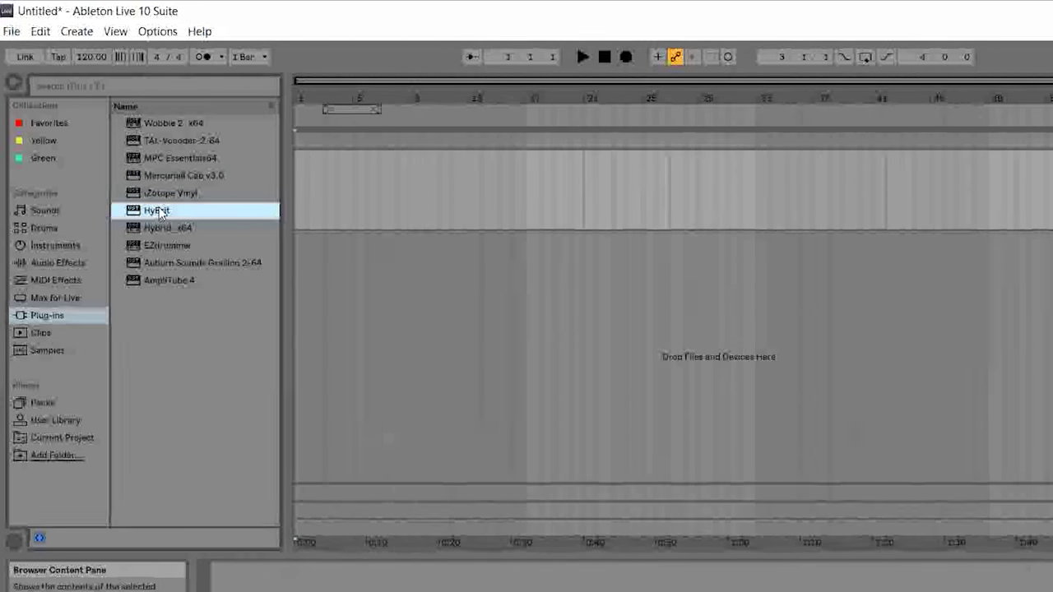
double_click(158, 210)
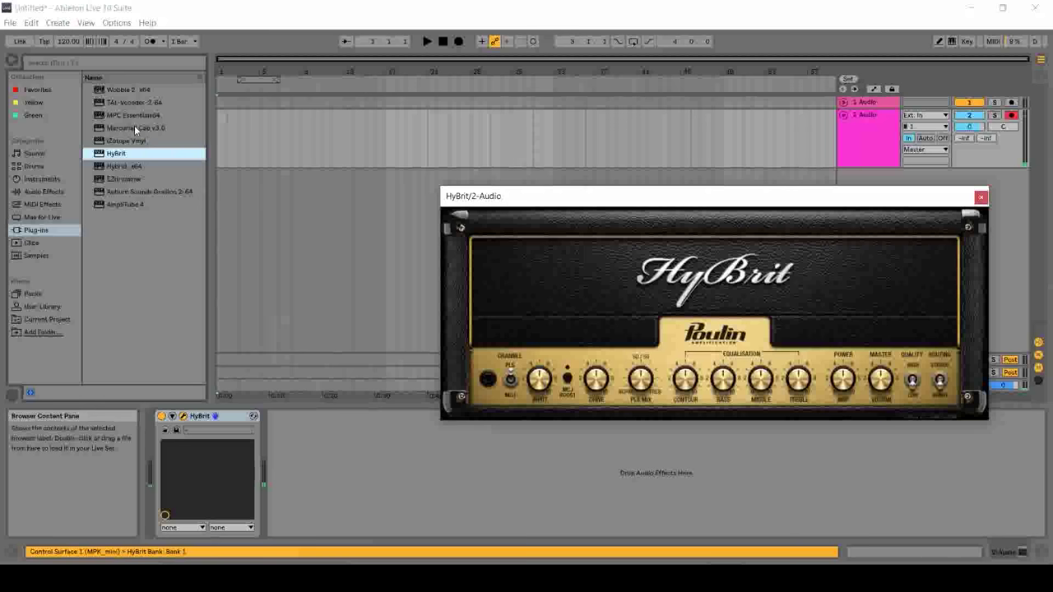
Load Mercuriall Cab v3.0 after HyBrit and move its window to the upper right
double_click(135, 127)
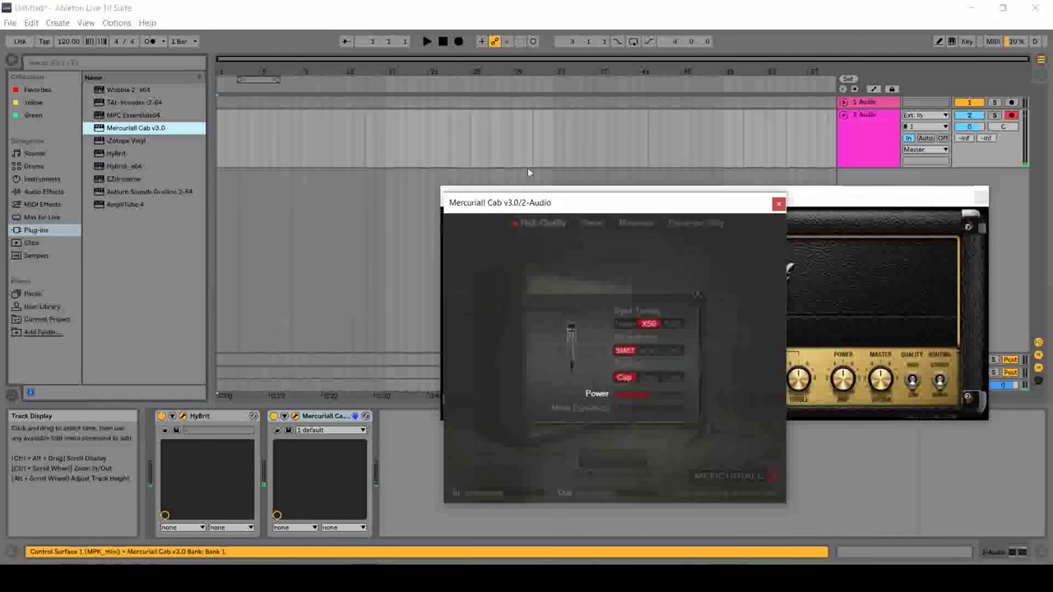
drag(605, 202, 782, 124)
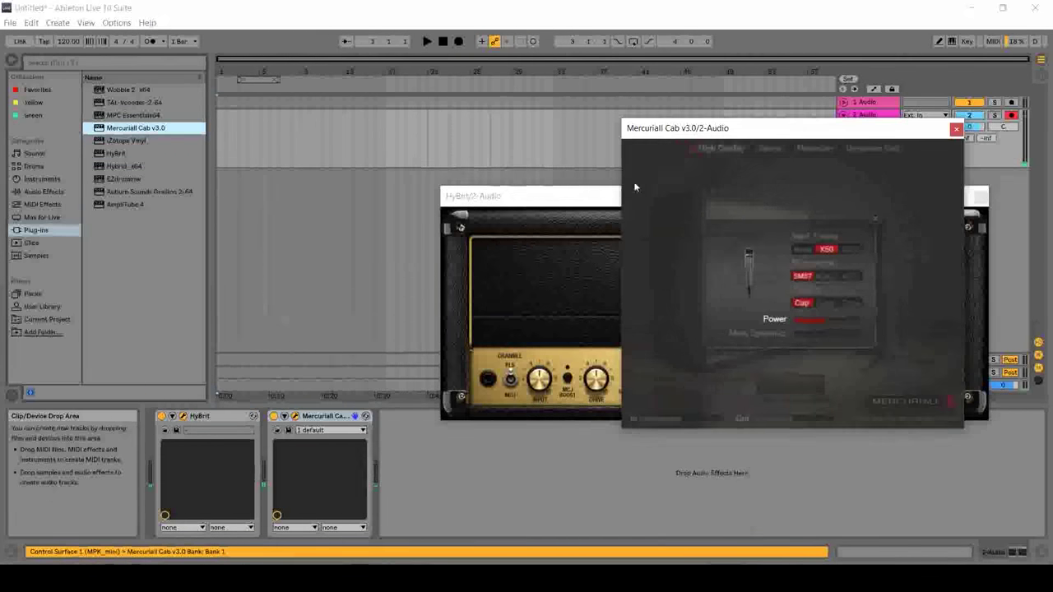
Place the HyBrit window beside the cab window and bring the amp to the front
drag(591, 197, 218, 118)
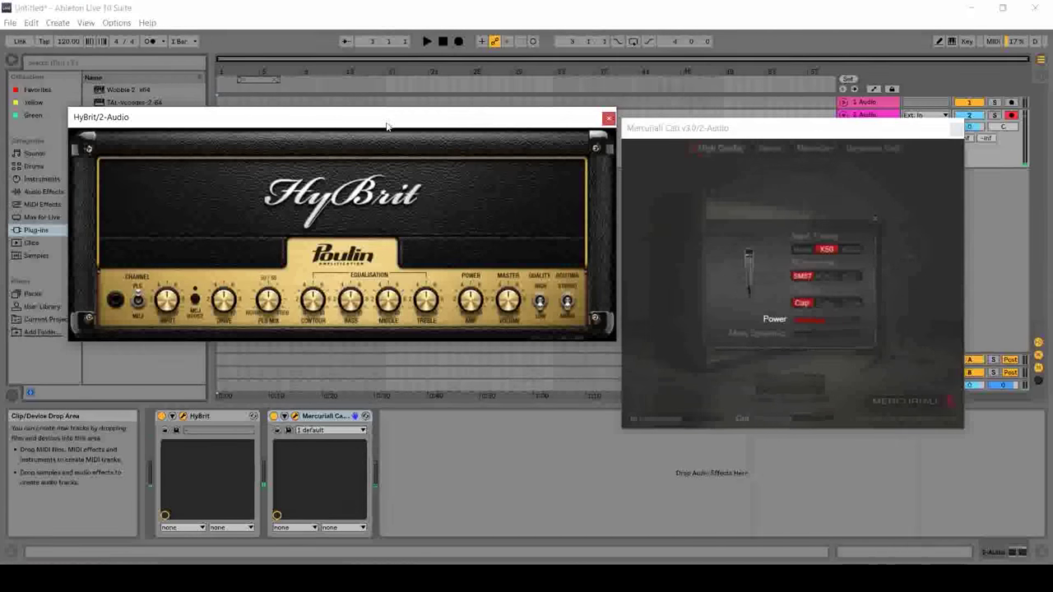
drag(387, 126, 360, 166)
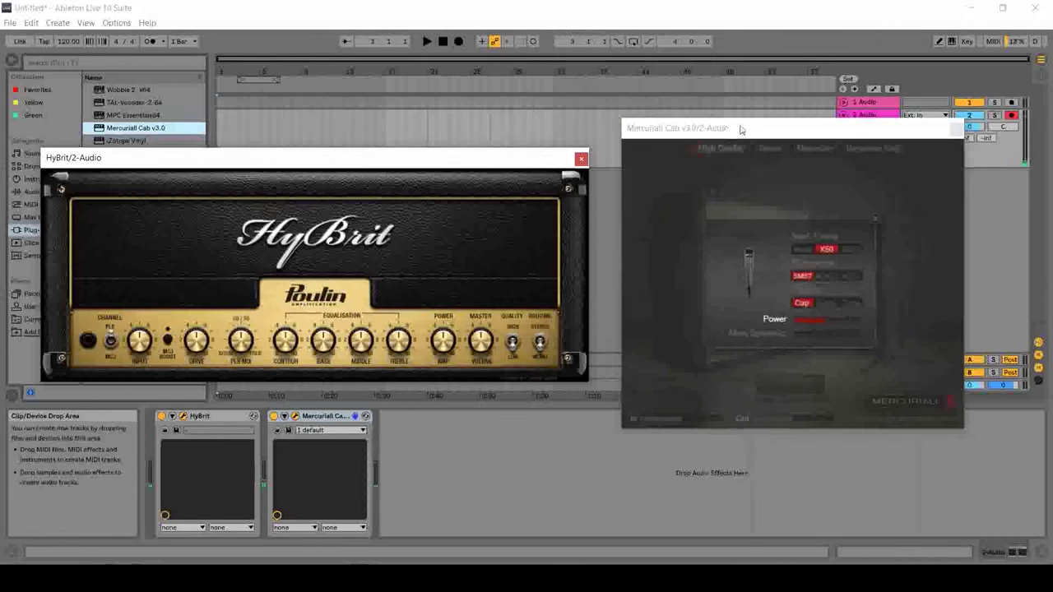
drag(788, 130, 783, 127)
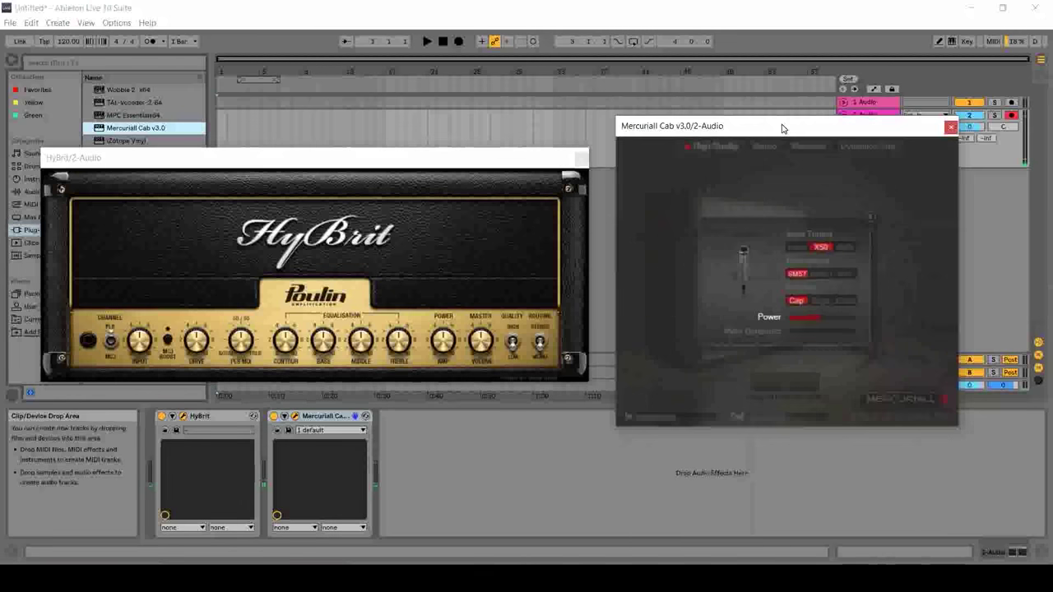
click(474, 162)
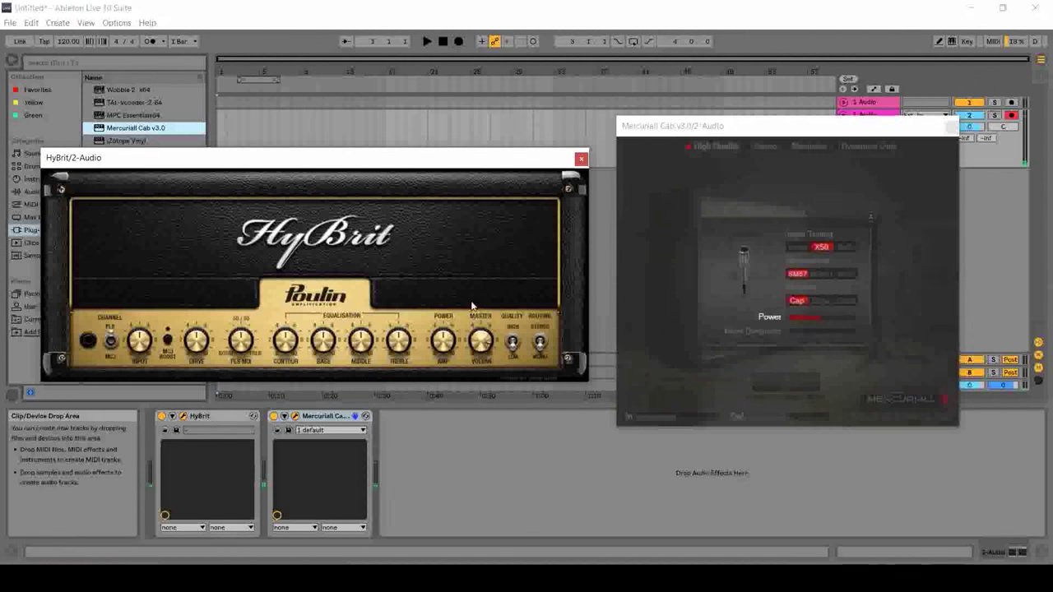